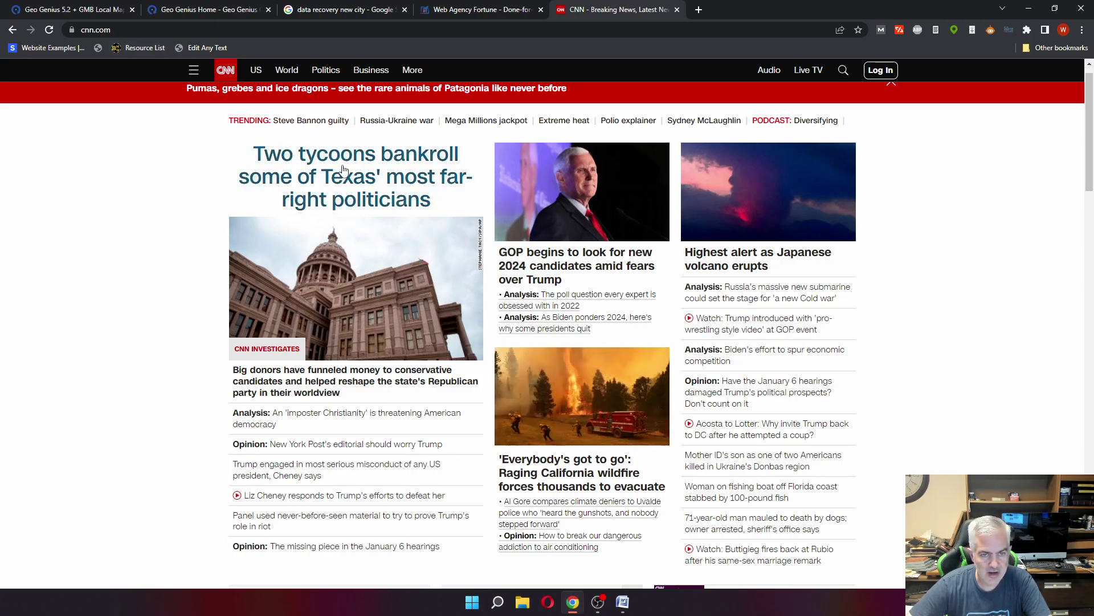
left_click(208, 49)
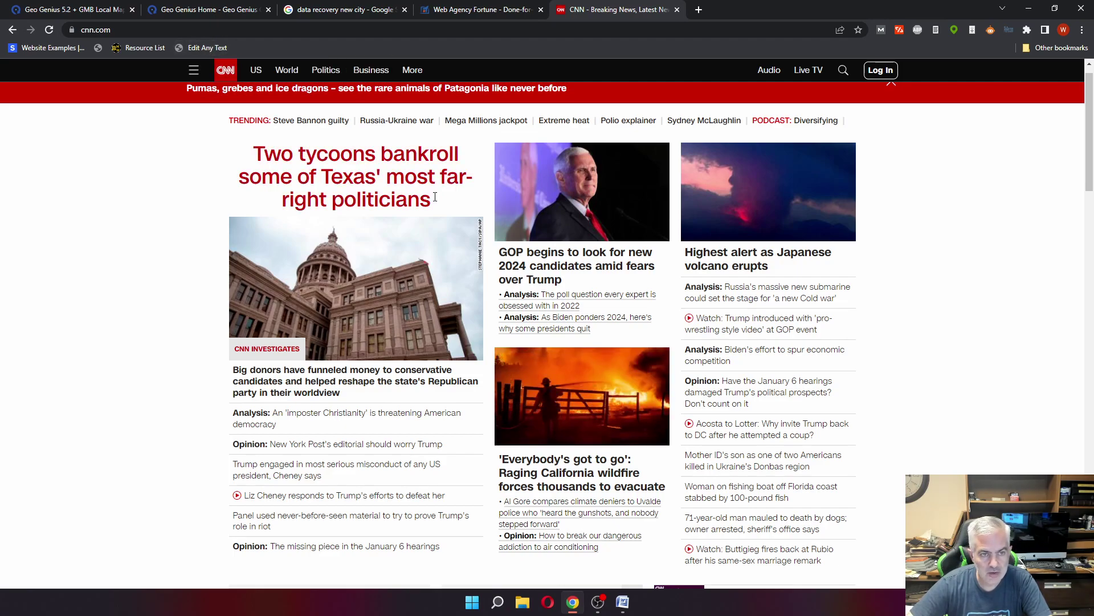
left_click_drag(435, 197, 264, 158)
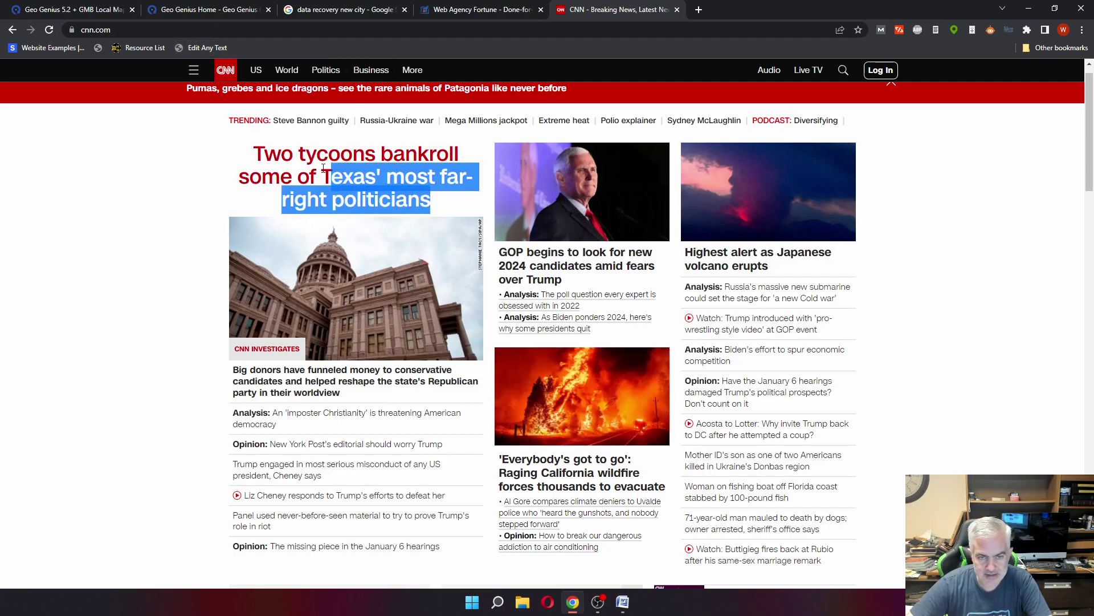
left_click(269, 154)
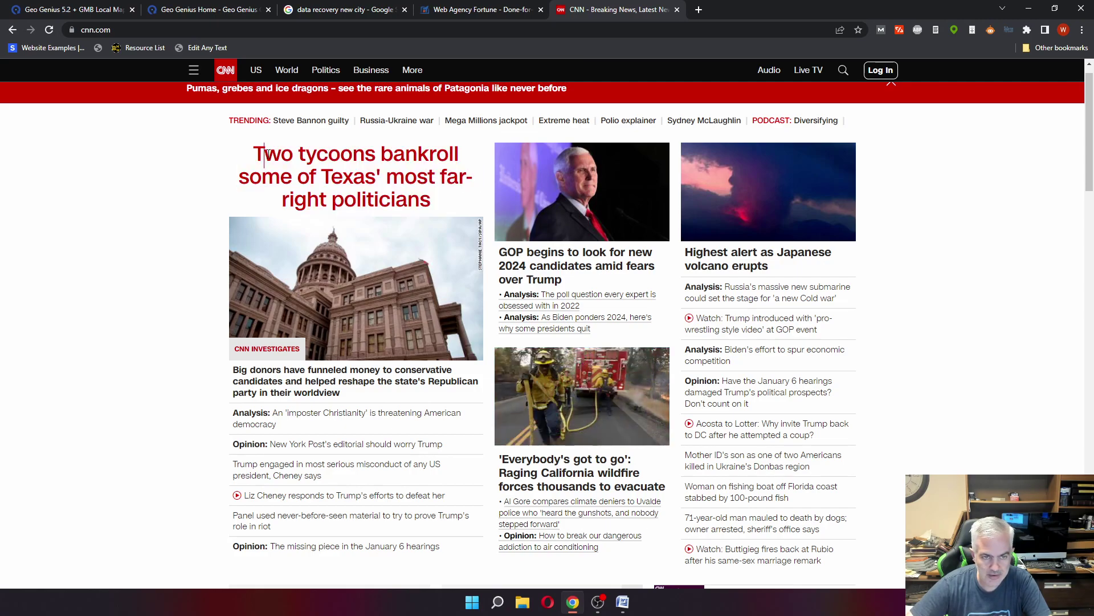
left_click_drag(269, 155, 418, 209)
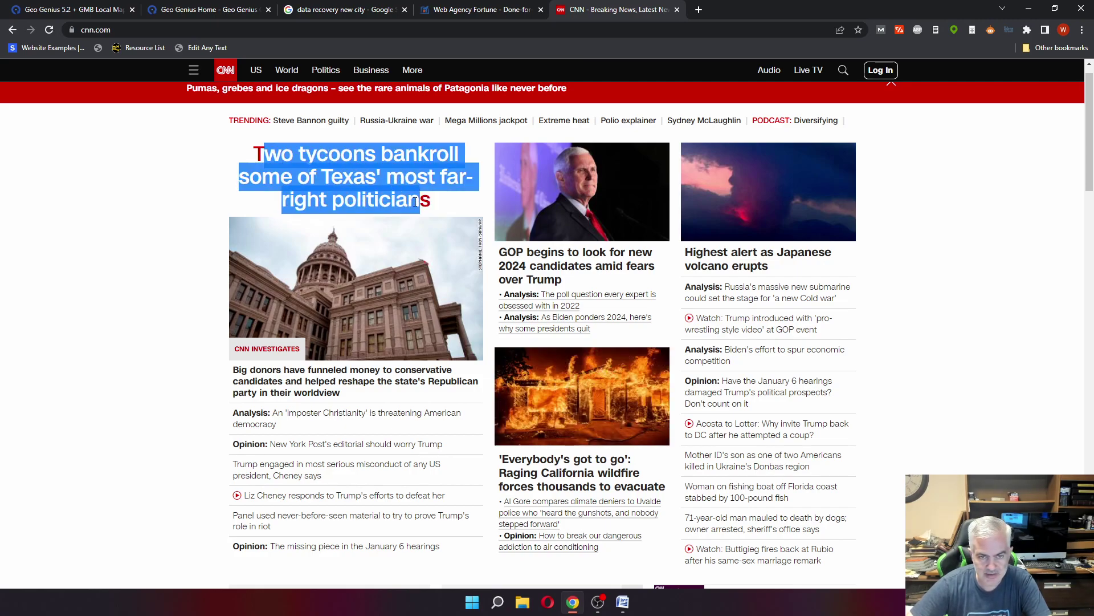
type("James ")
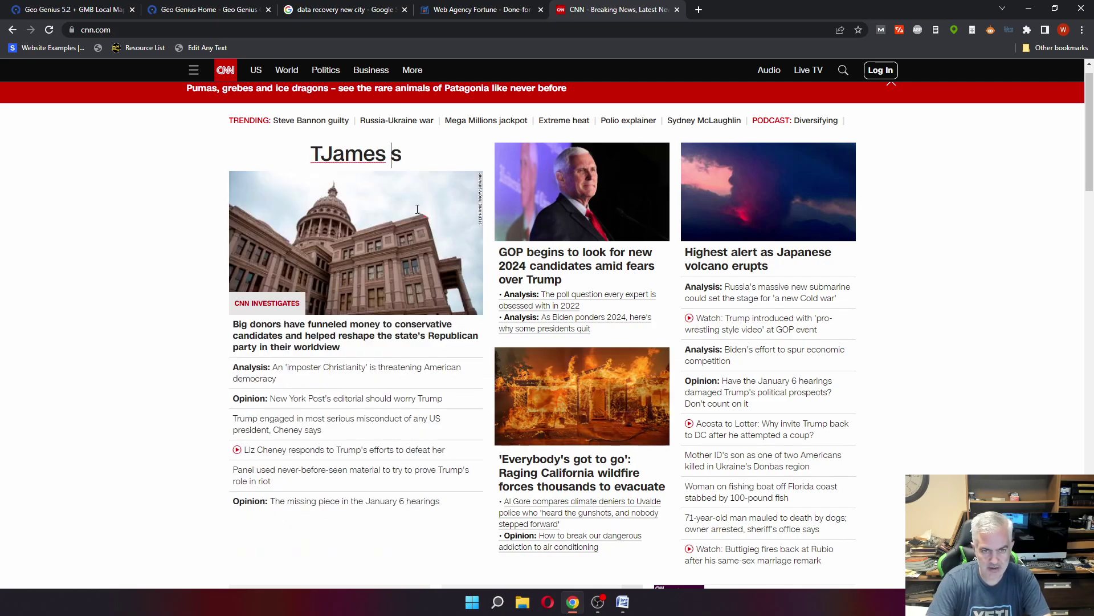
type("Slattery t")
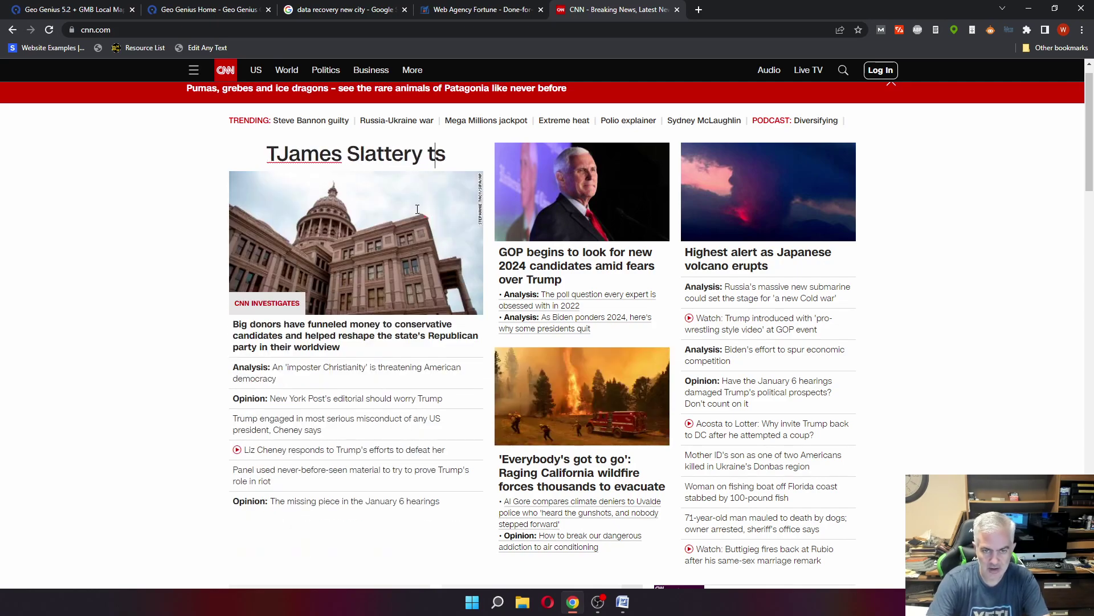
type("o HJe")
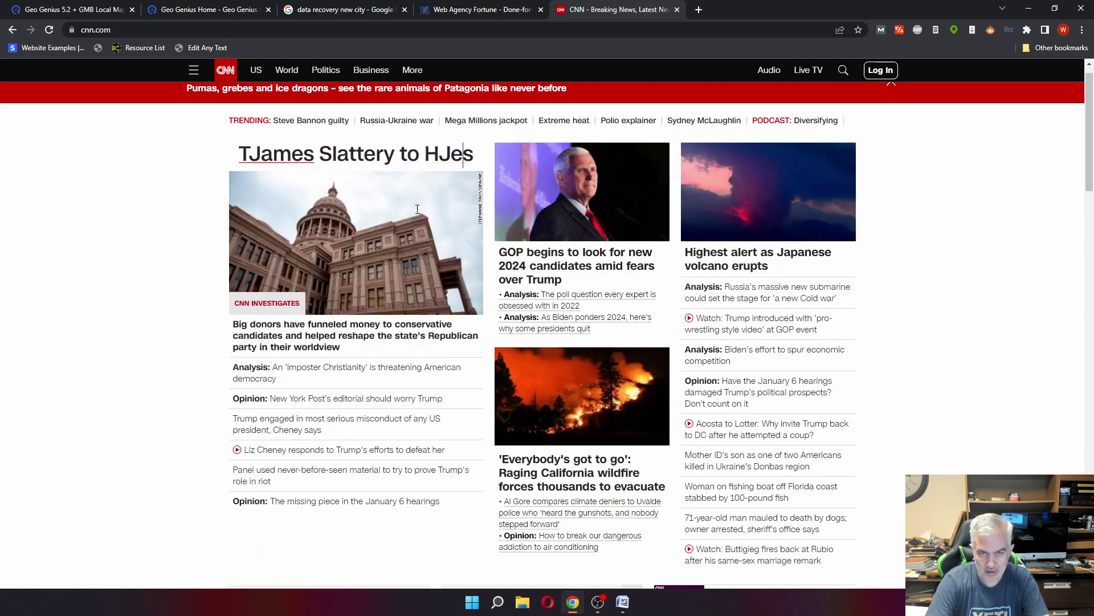
key("BackSpace")
type("ead SEO")
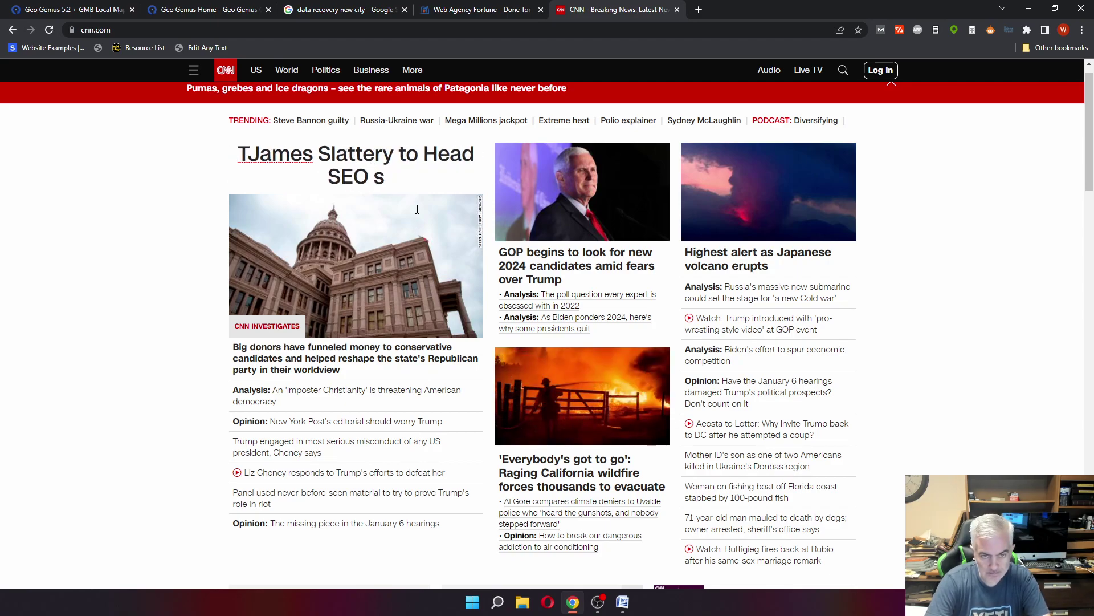
type(" Congres")
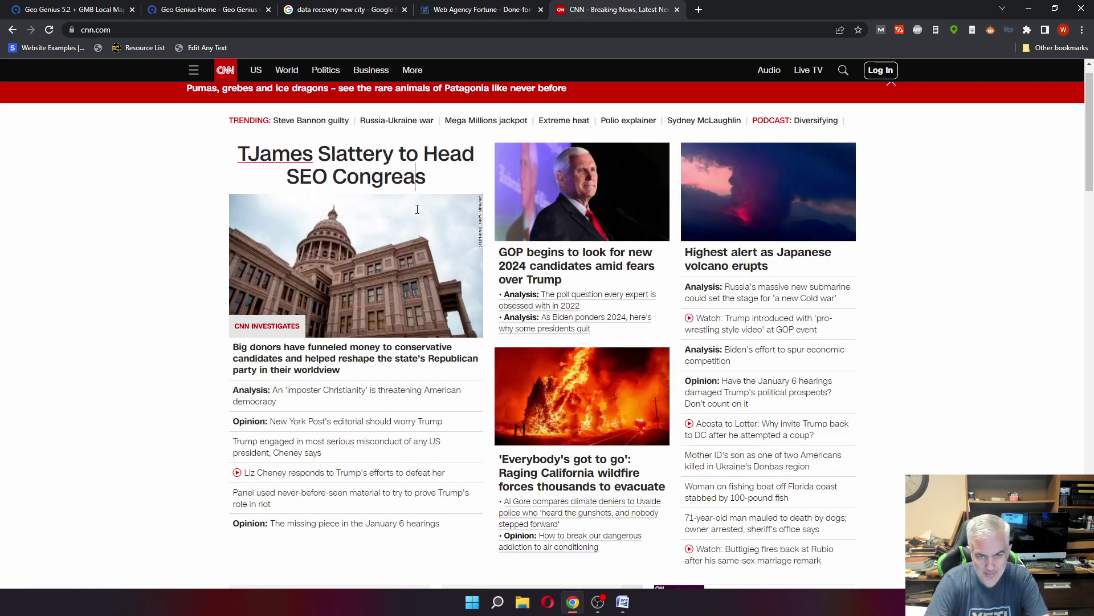
type("so")
key("BackSpace")
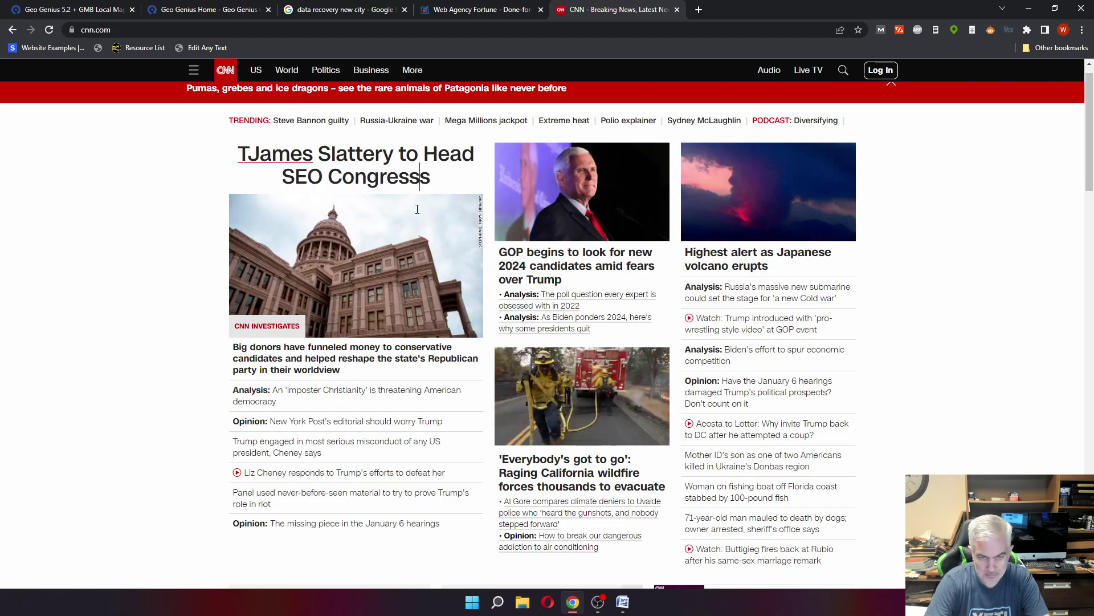
type("ional Pan")
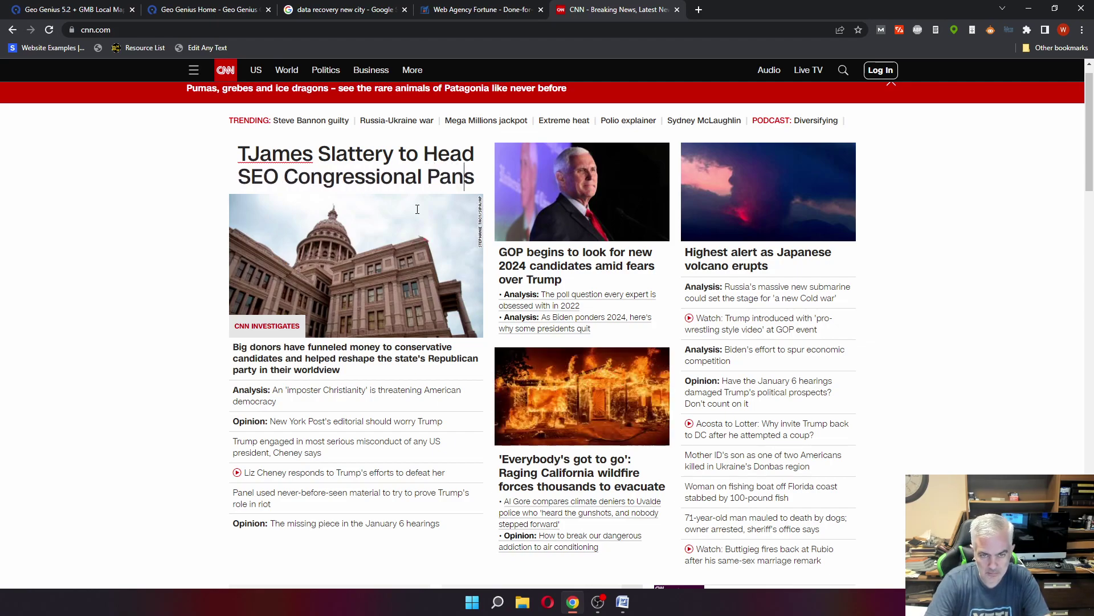
type("el")
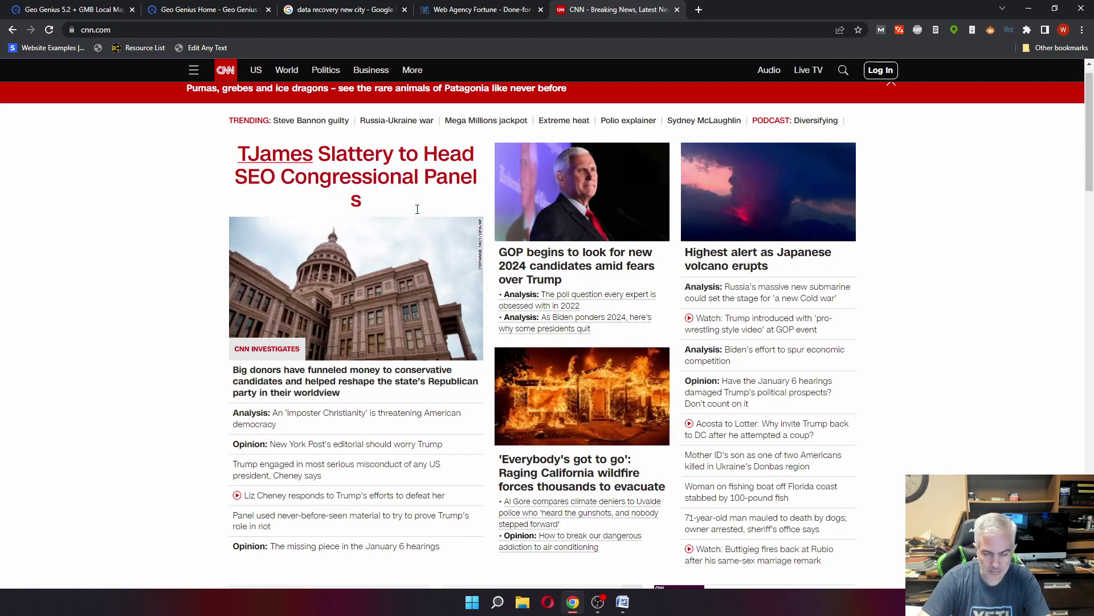
type(" In ")
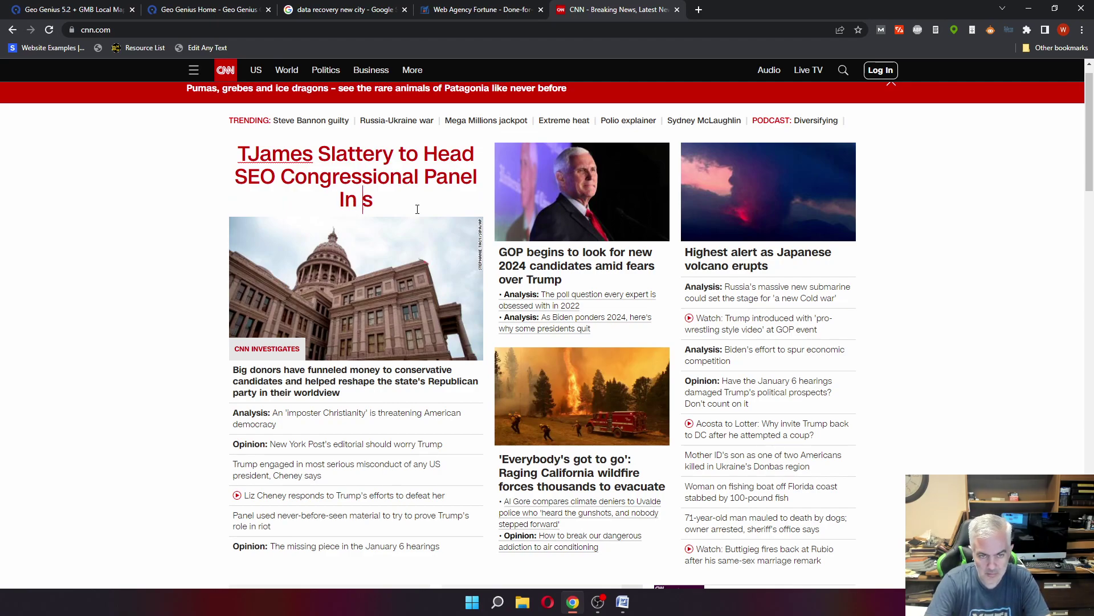
type("Washington")
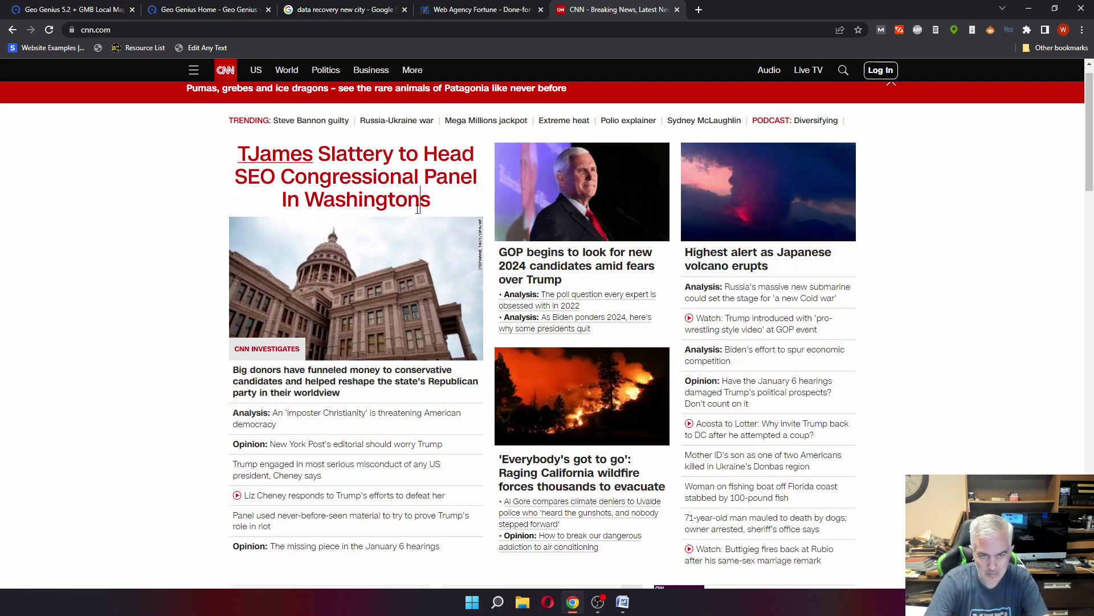
type(", DC")
- Delete the stray leading T from the headline, then go to the Web Agency Fortune tab
key("Delete")
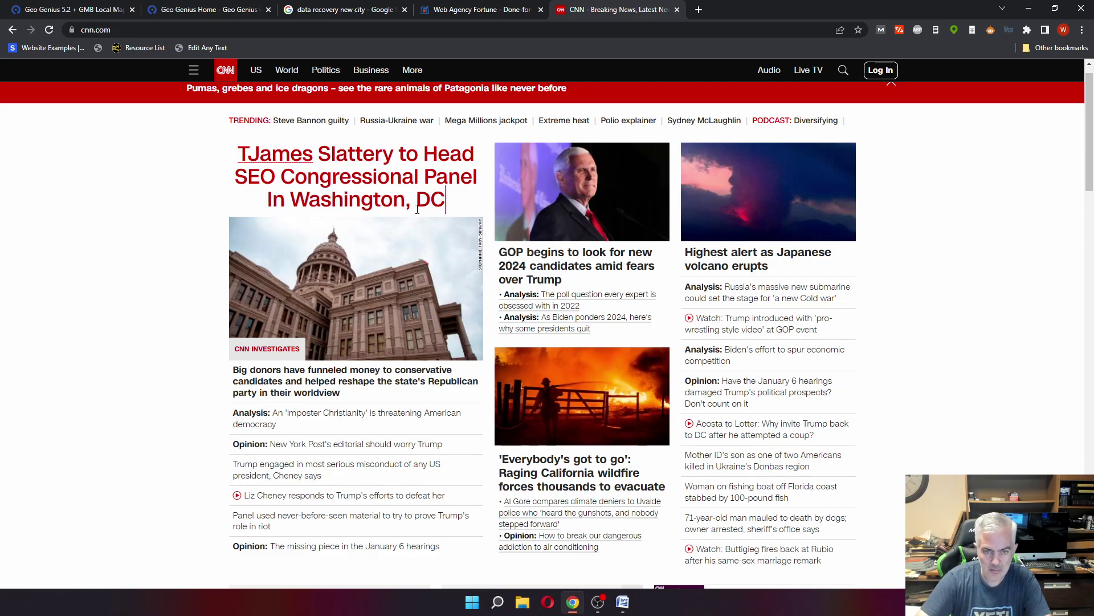
key("ctrl+Home")
key("shift+Right")
key("Delete")
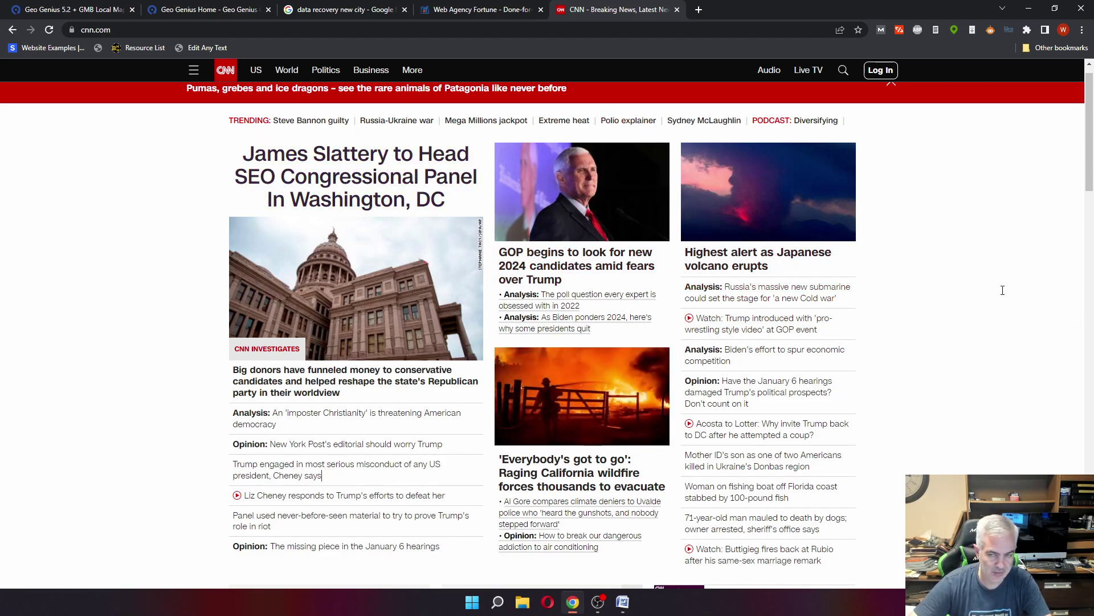
left_click(507, 13)
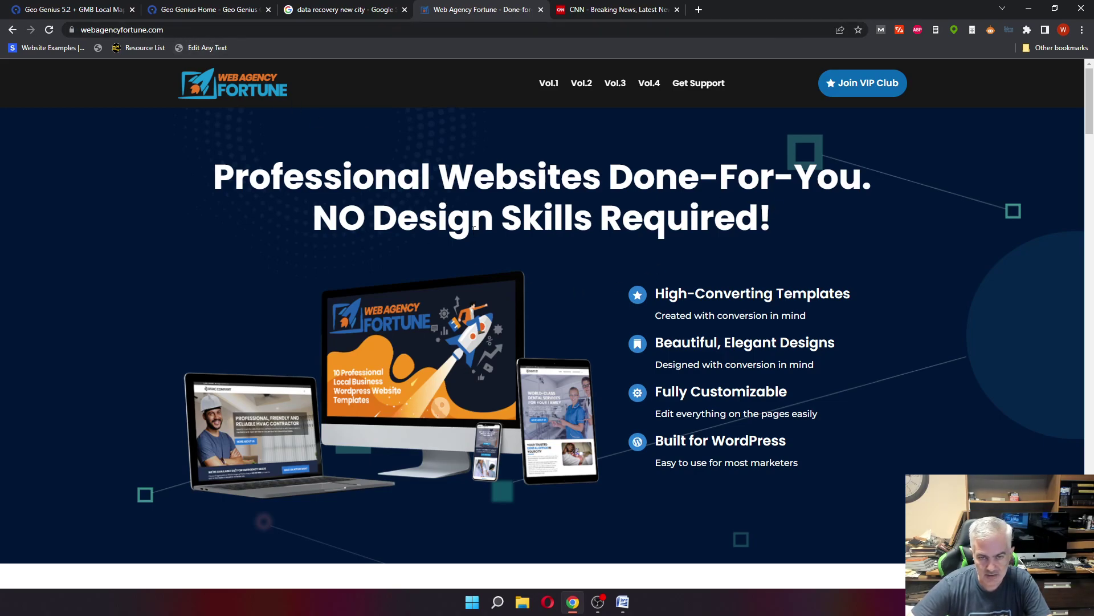
- Replace 'Design Skills Required' in the hero headline with 'Money Involved - EVER!!!'
mouse_move(374, 219)
left_mouse_down()
mouse_move(798, 239)
mouse_move(765, 233)
left_mouse_up()
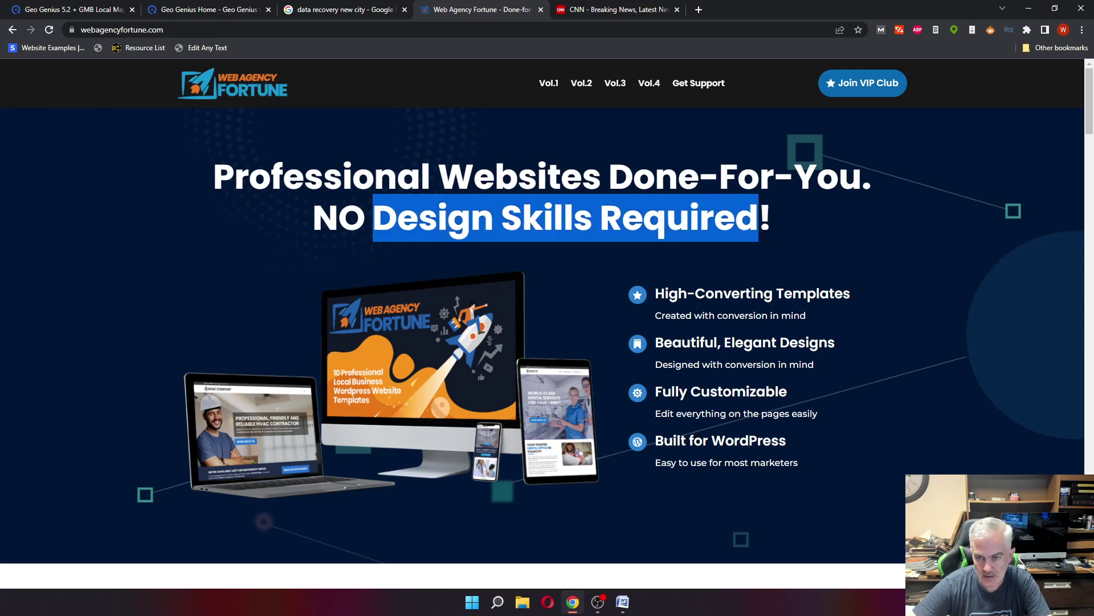
type("M")
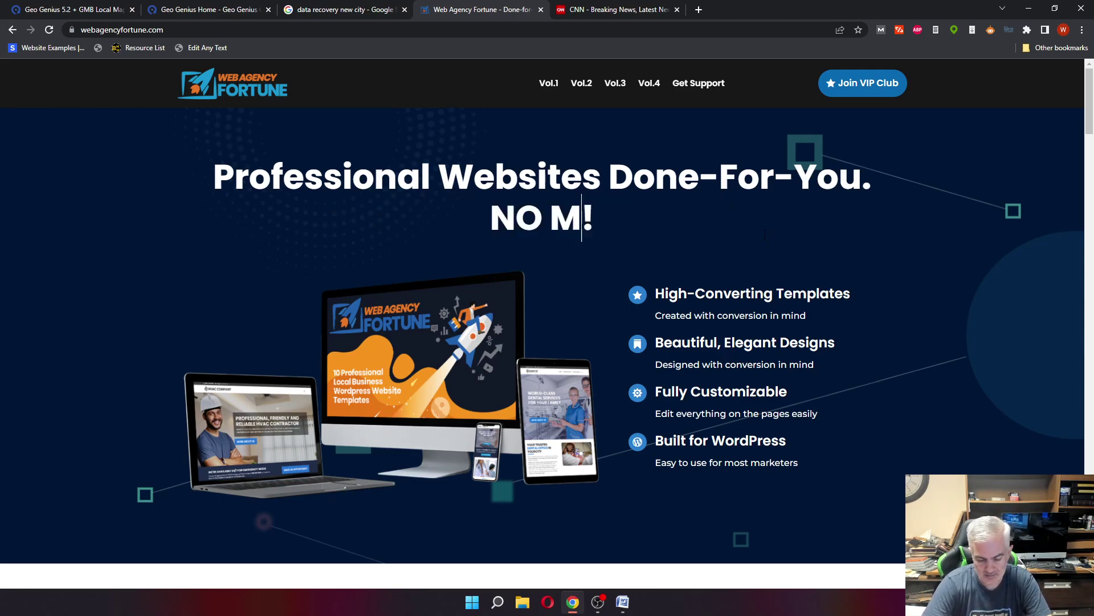
type("oney invop")
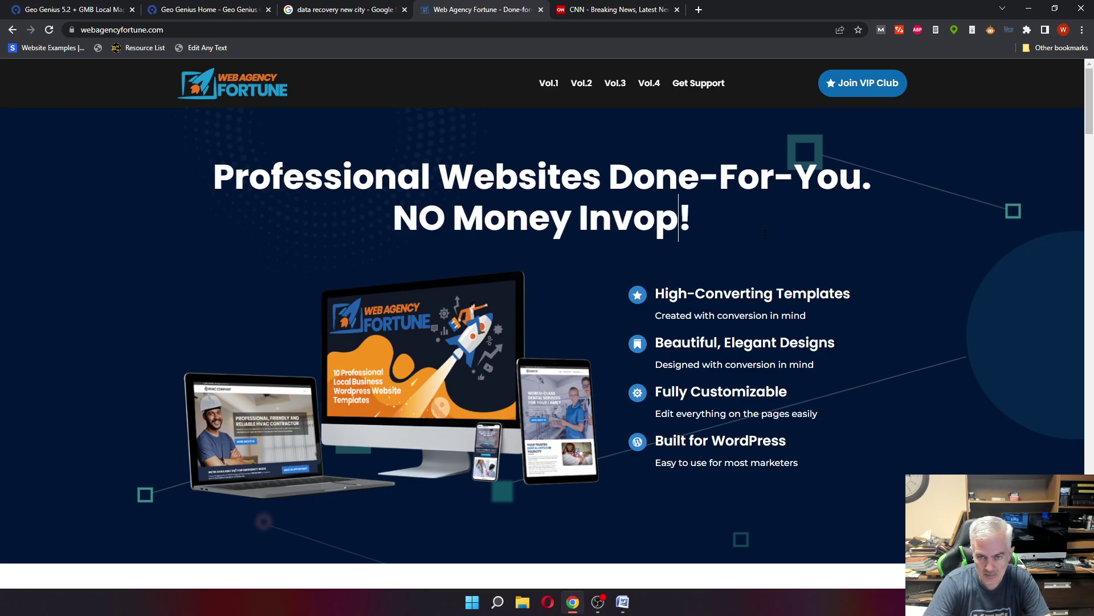
key("BackSpace")
type("lved - E")
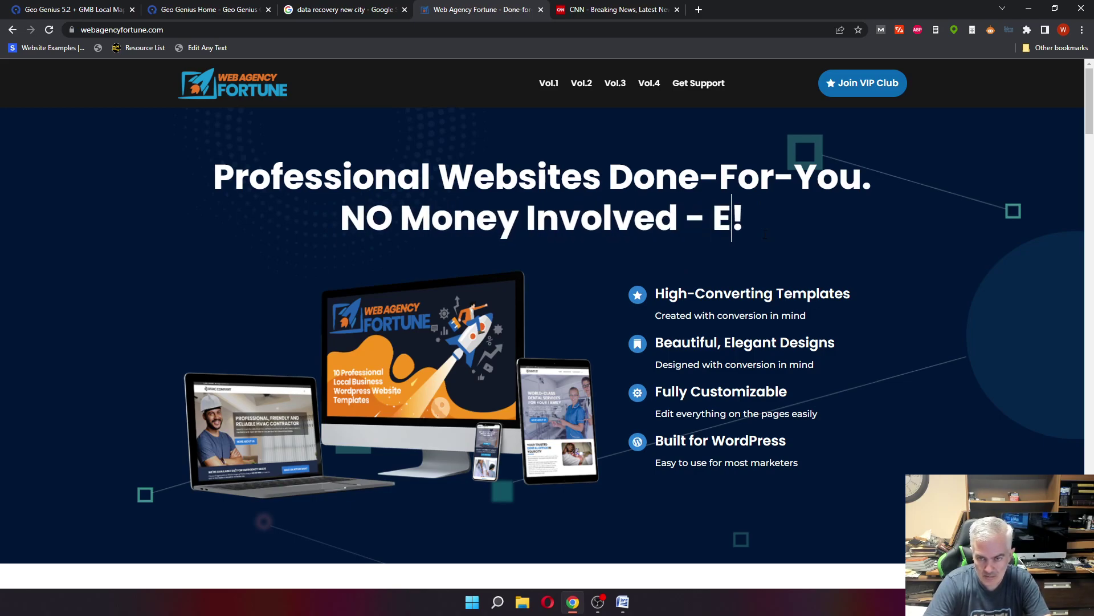
type("VER!")
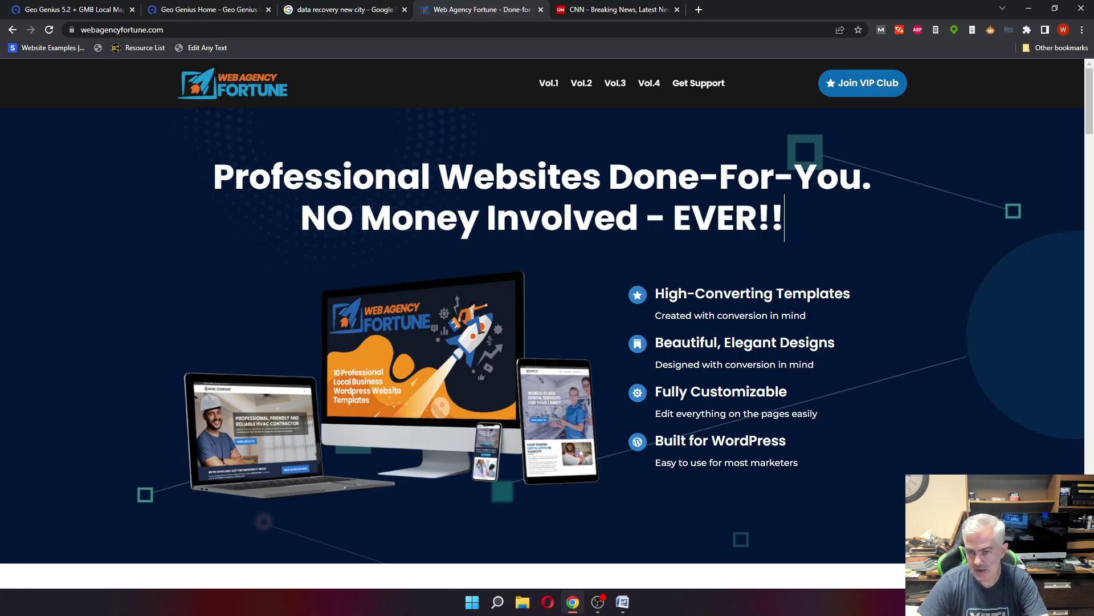
type("!")
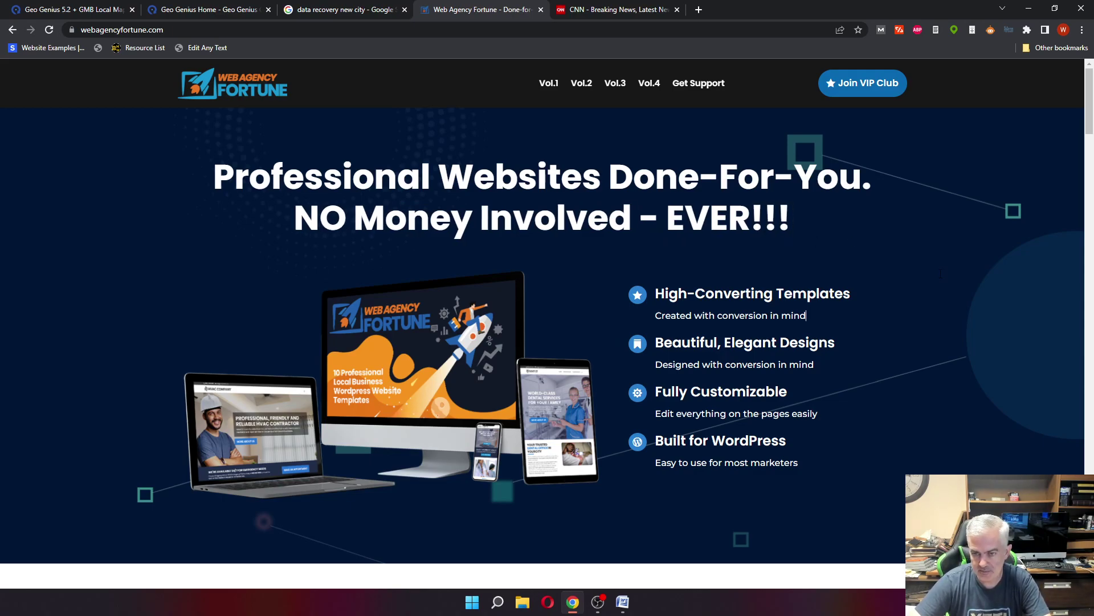
left_click(890, 439)
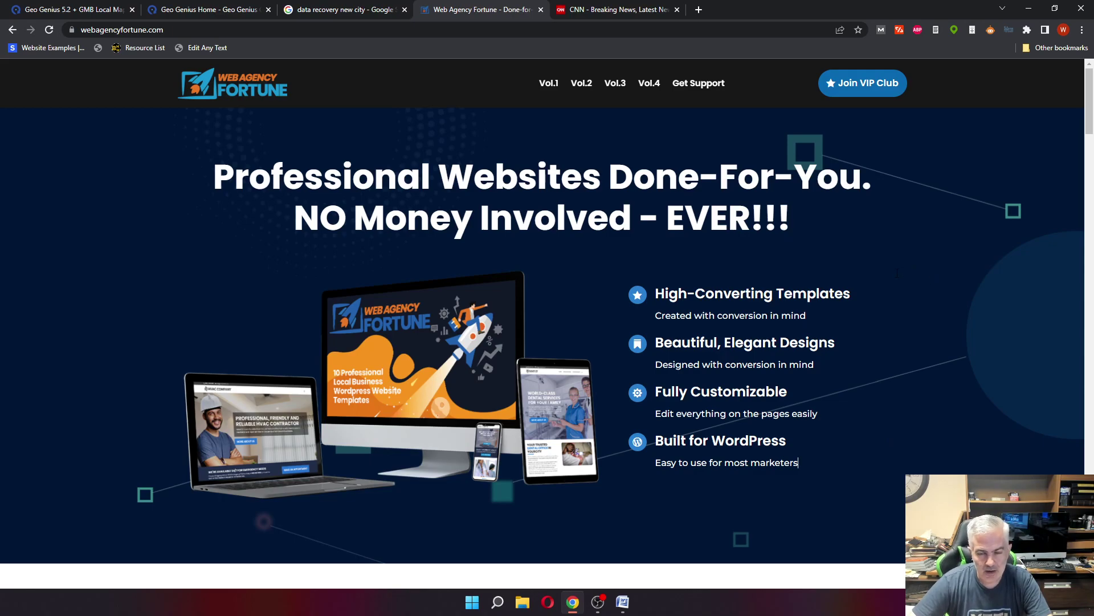
- On the 'data recovery new city' results, rename the top local listing to 'Your Company Here'
left_click(352, 7)
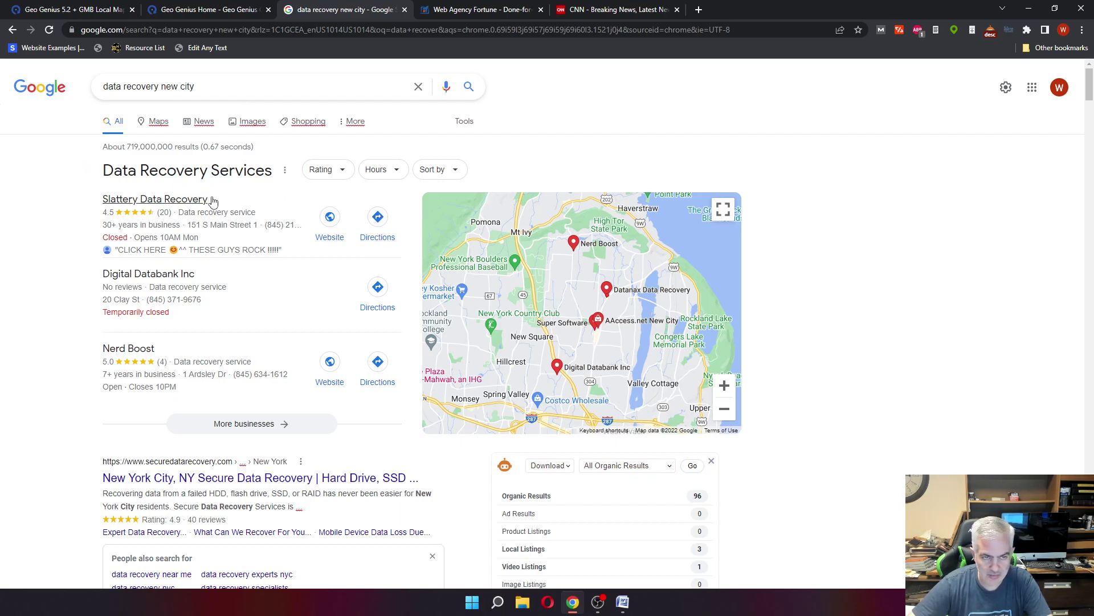
right_click(143, 198)
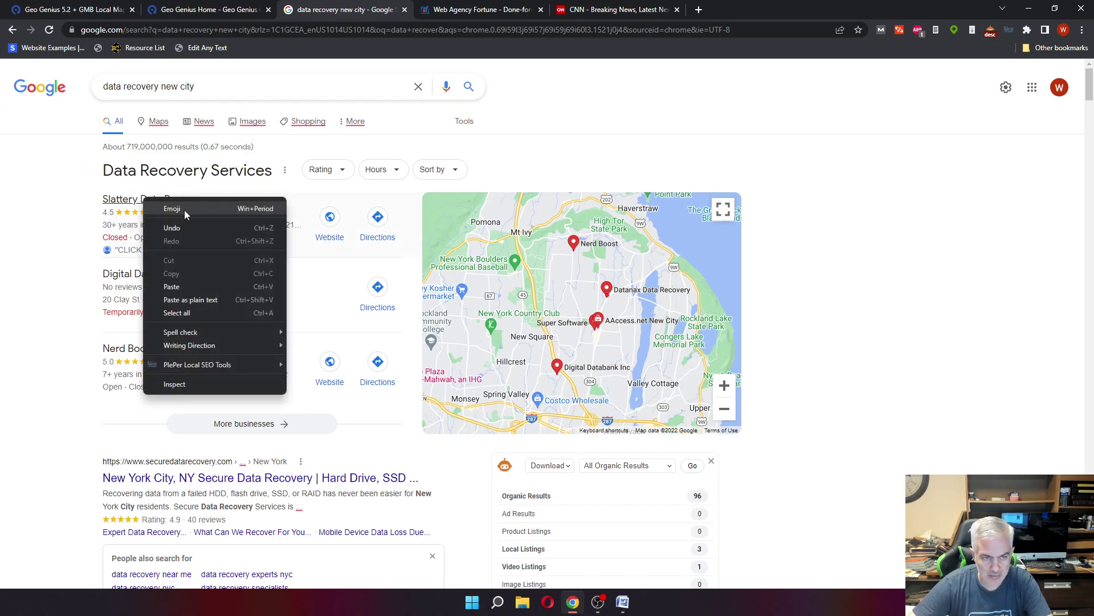
left_click(211, 207)
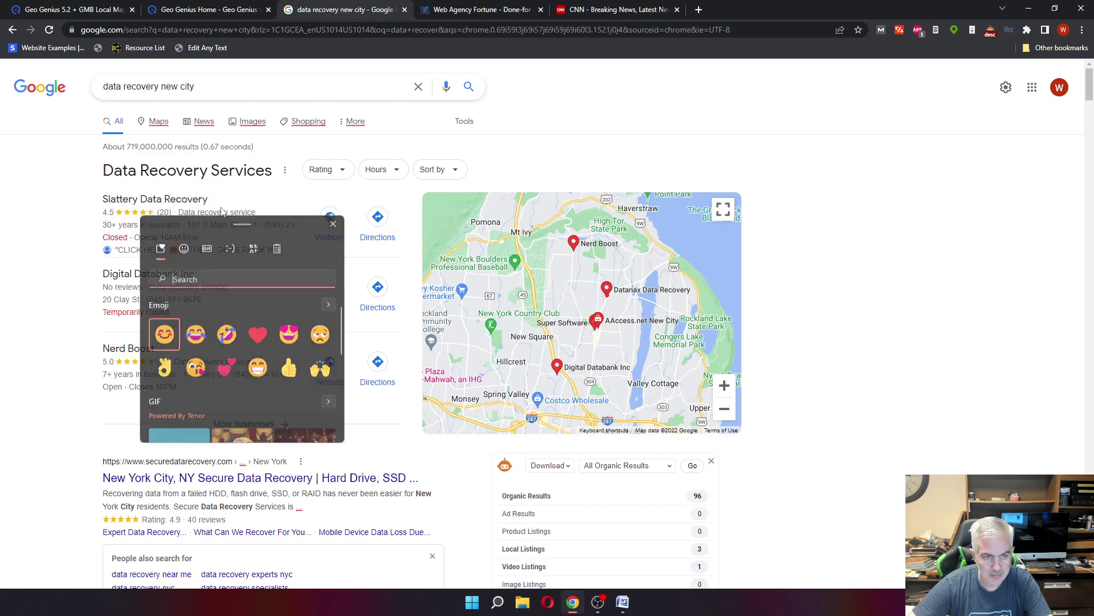
key("Escape")
triple_click(179, 204)
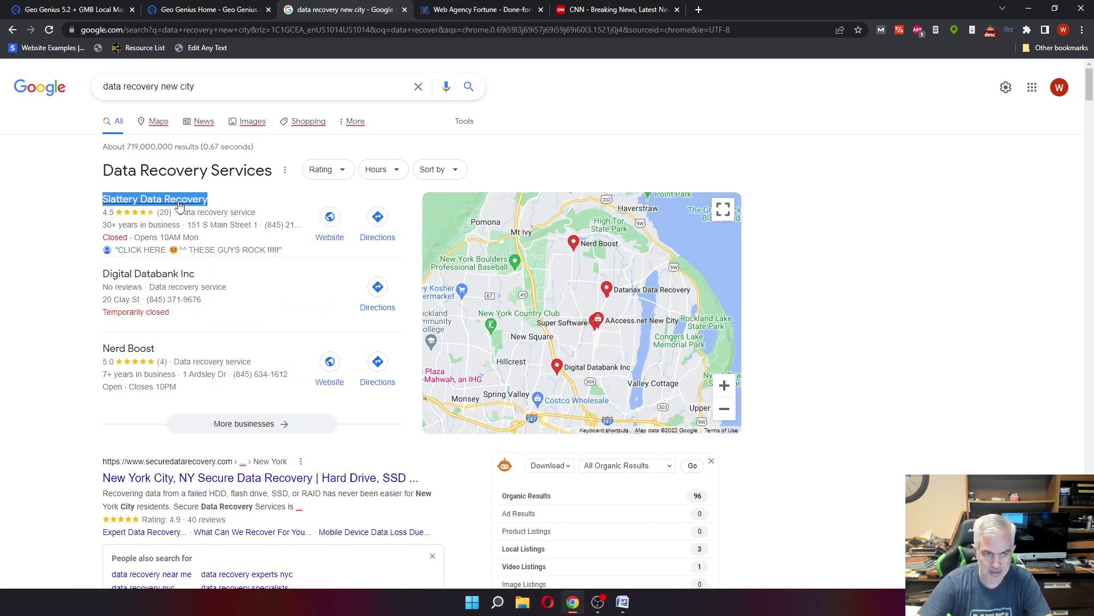
type("Your Compan")
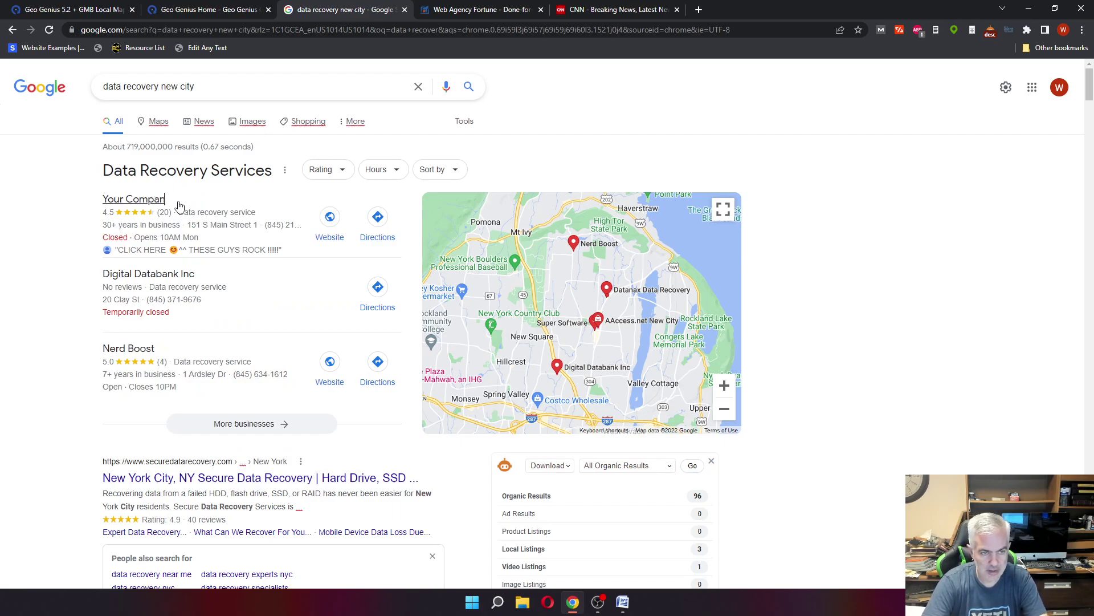
type("y Here")
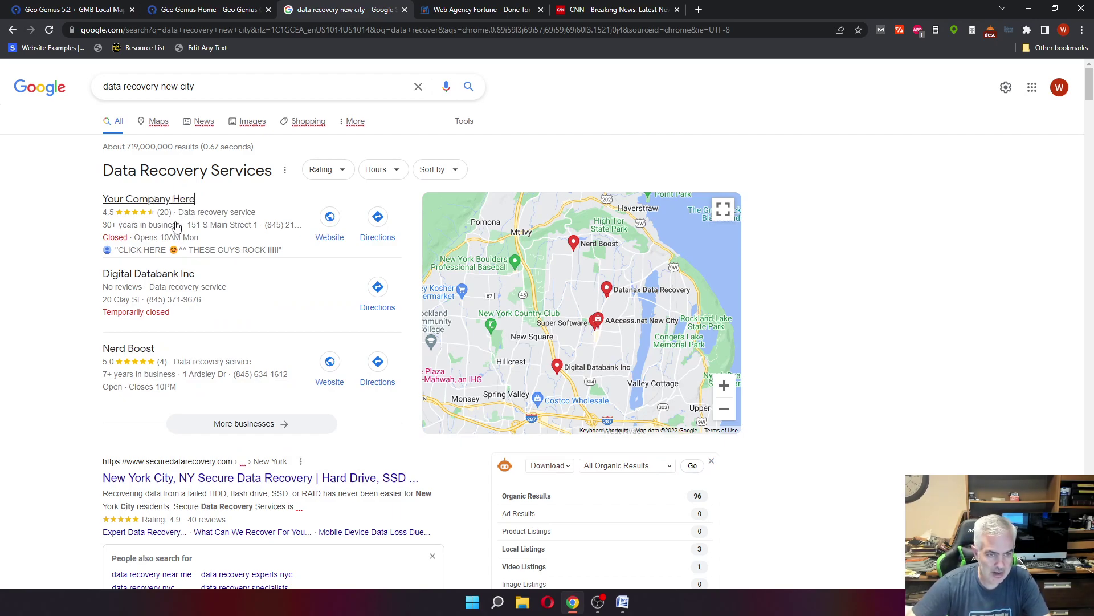
- Remove THESE GUYS ROCK and CLICK HERE from the review, replacing them with 'YOU'LL GET MORE PHONECALLS'
right_click(183, 251)
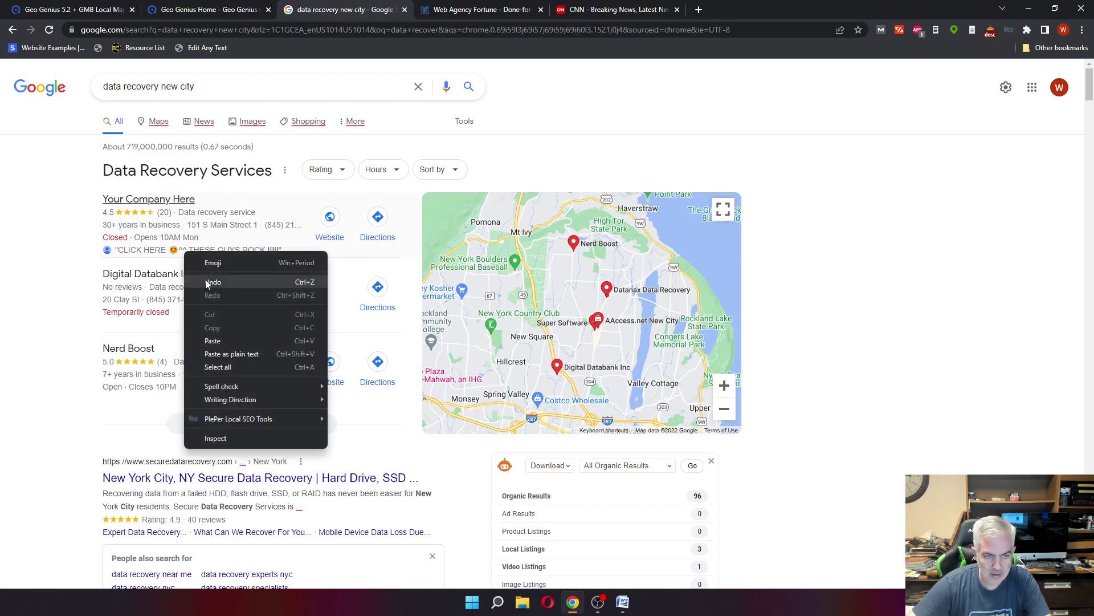
left_click(183, 270)
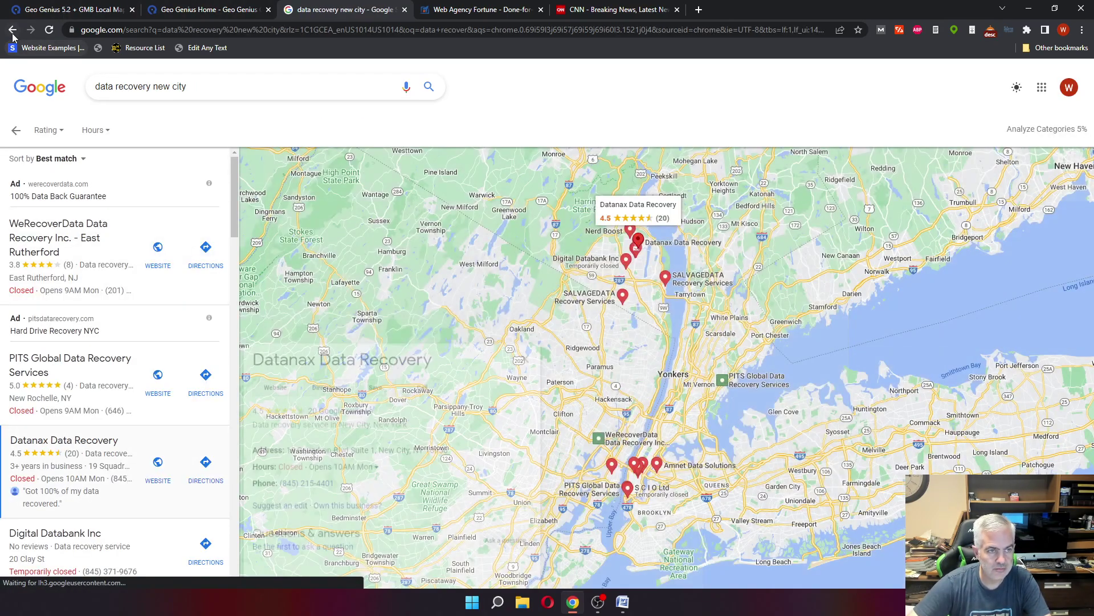
left_click(13, 29)
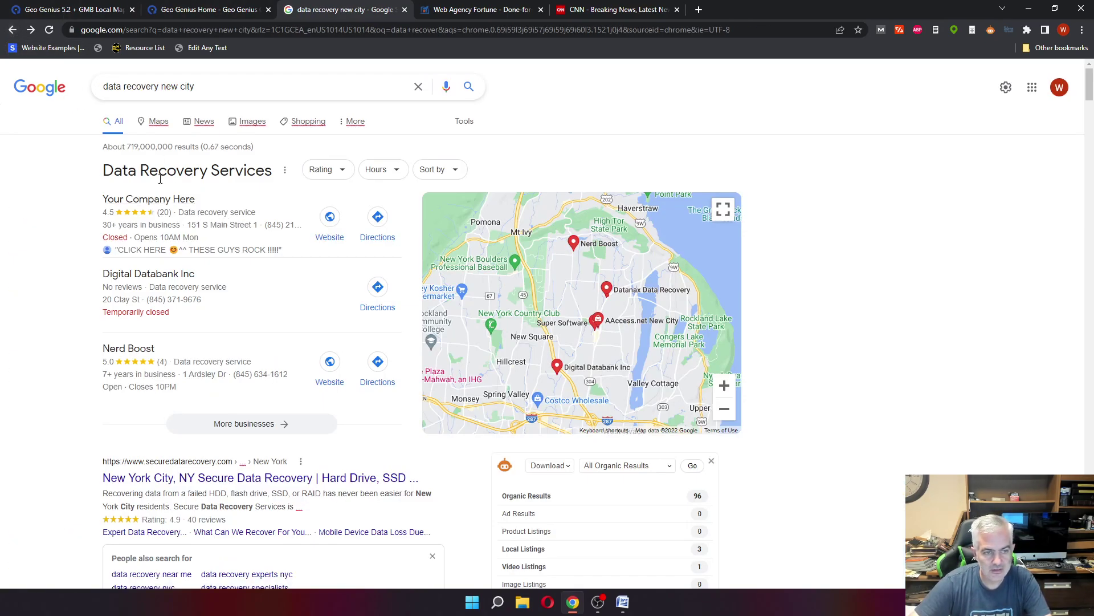
right_click(199, 247)
left_click(223, 257)
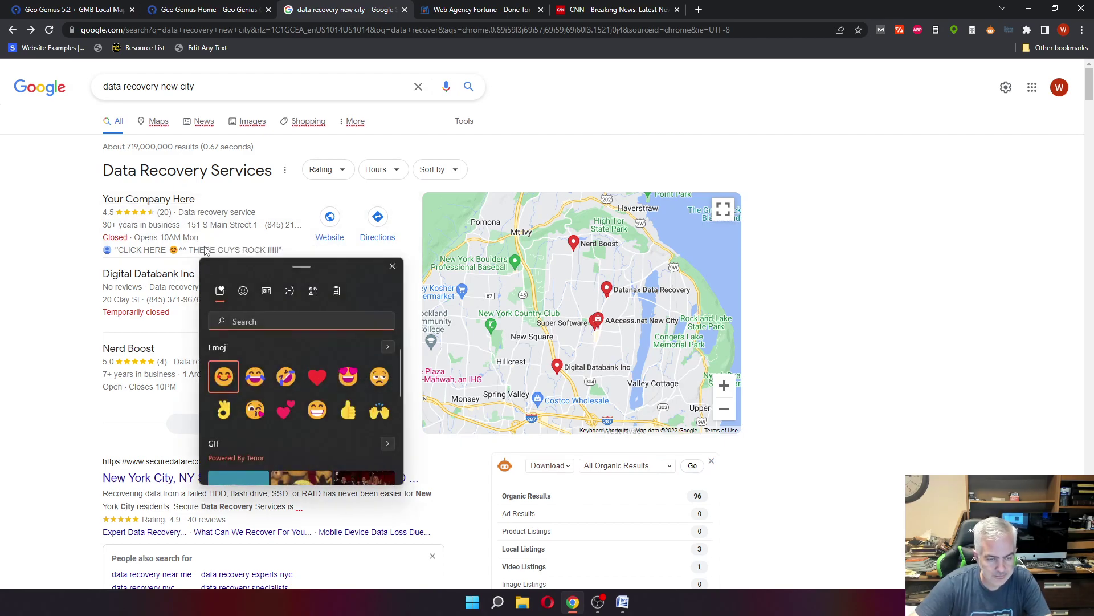
key("Escape")
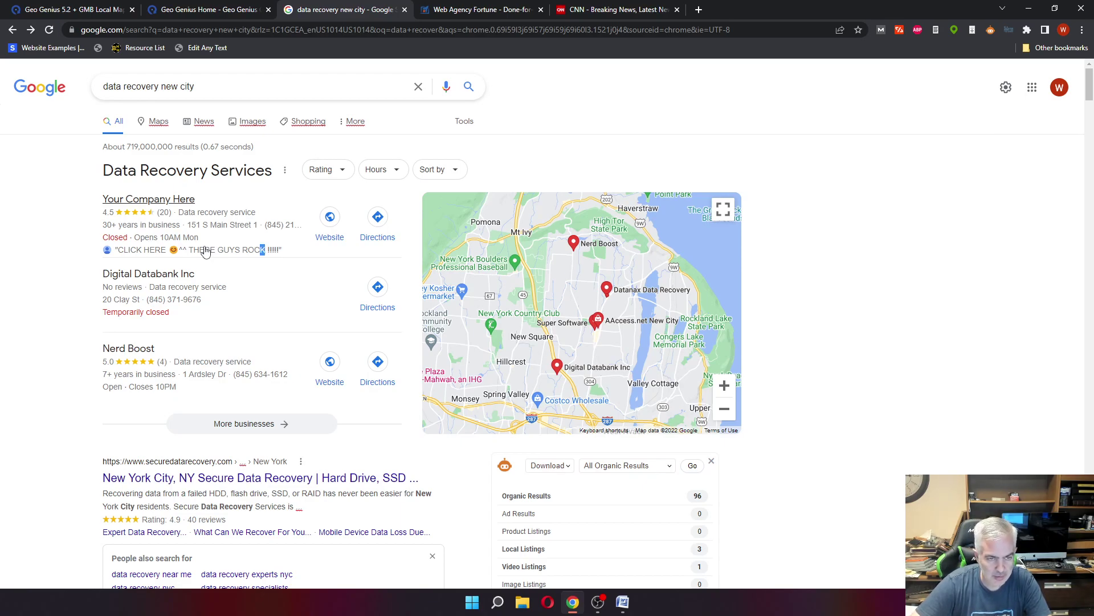
key("shift+Left")
key("shift+Left")
key("shift+Left")
key("shift+Left")
key("shift+Left")
key("shift+Left")
key("BackSpace")
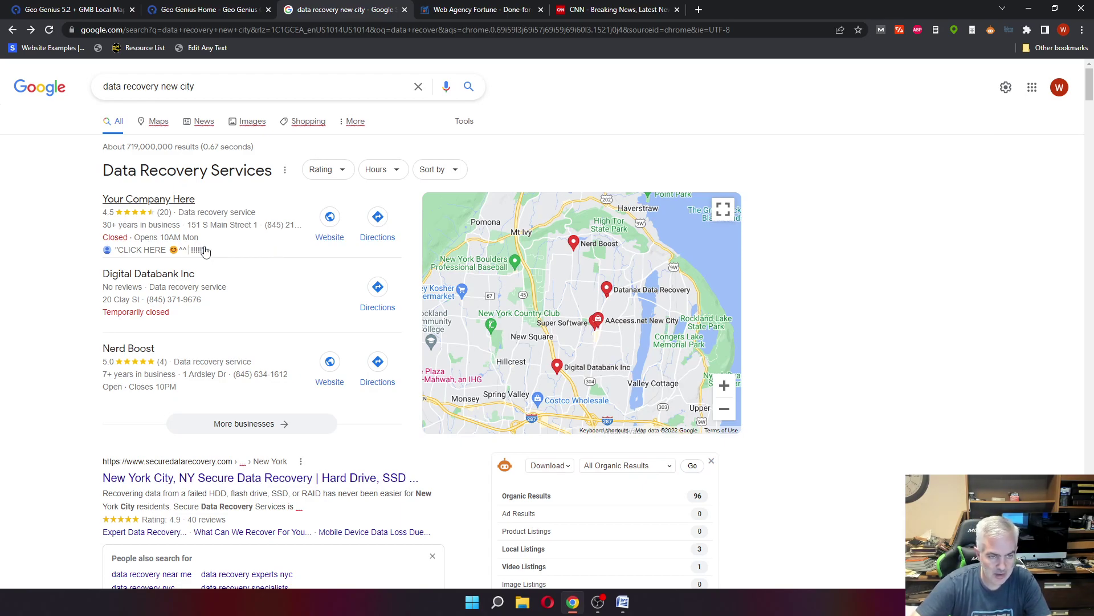
key("shift+Left")
key("shift+Left")
key("shift+Left")
key("shift+Left")
key("shift+Left")
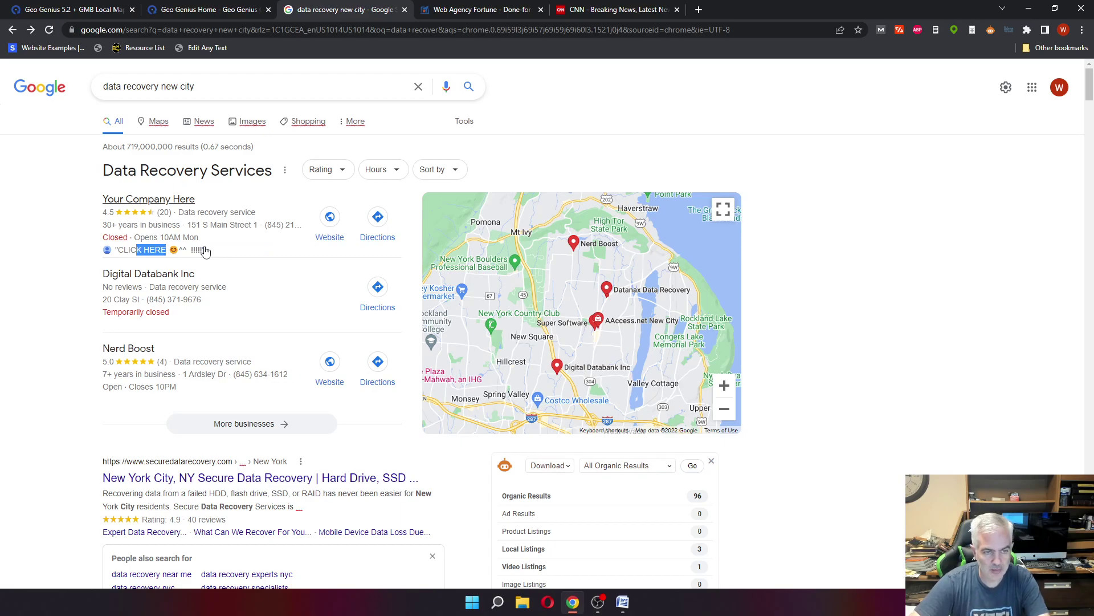
key("shift+Left")
key("shift+Left")
key("shift+Left")
type("YOU'L")
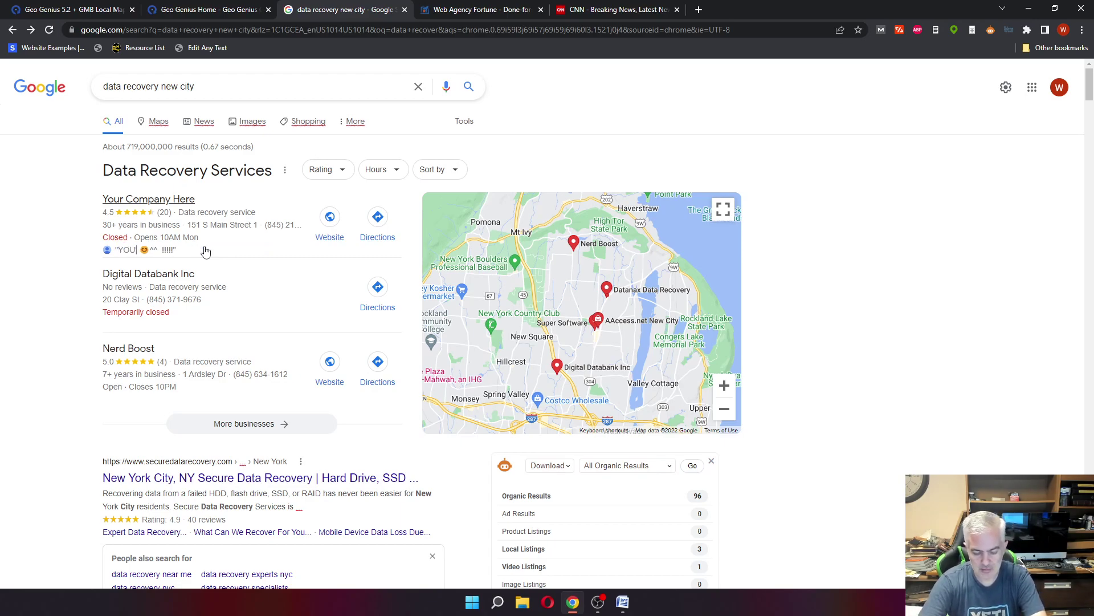
type("L GET MORE PH")
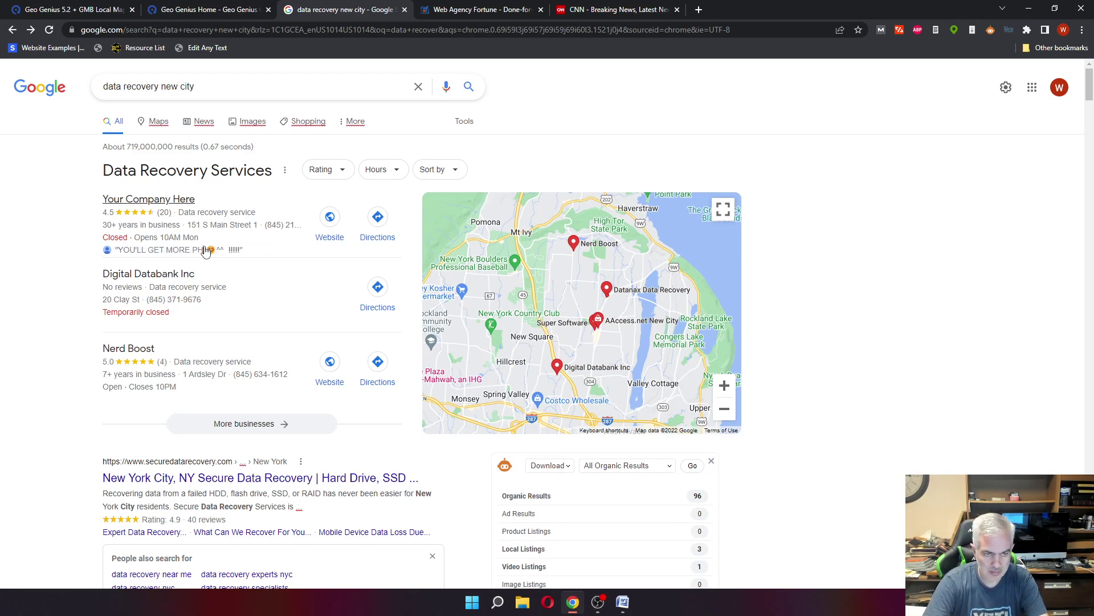
type("ONECA")
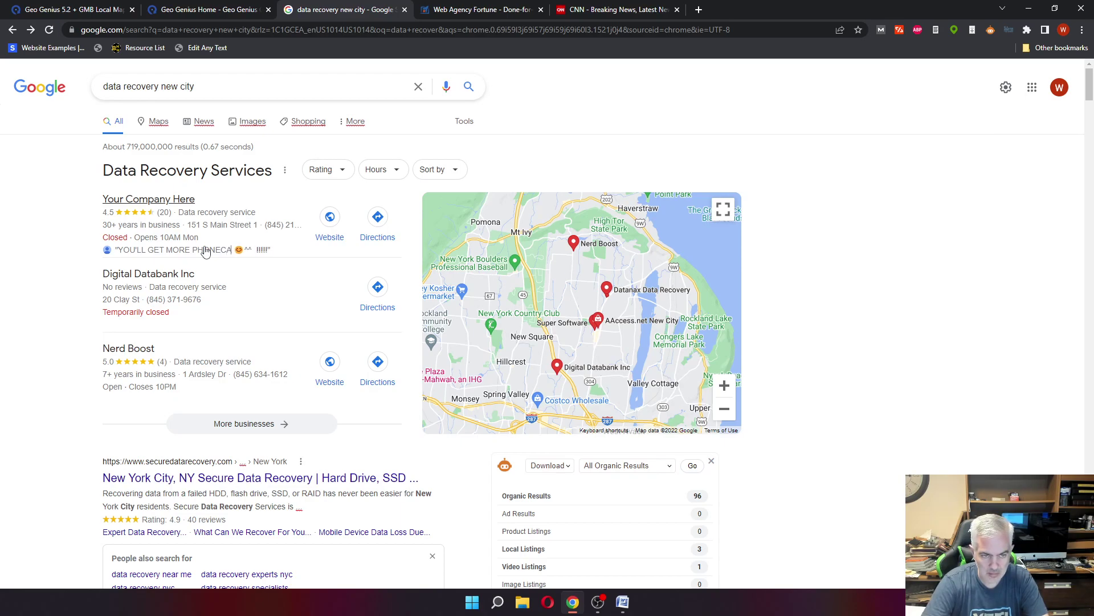
type("LLE")
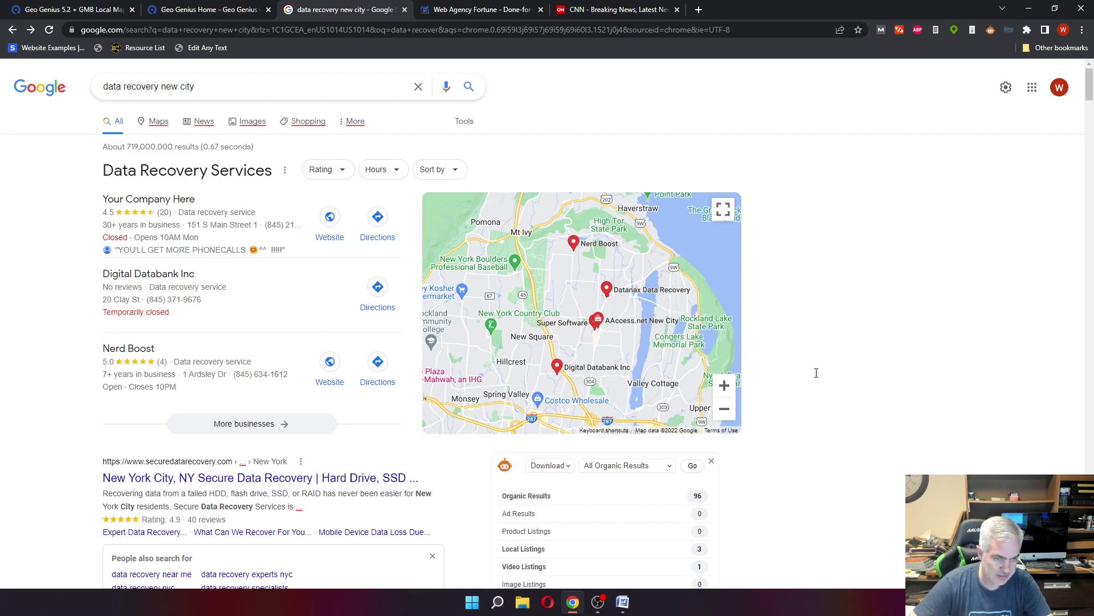
mouse_move(686, 199)
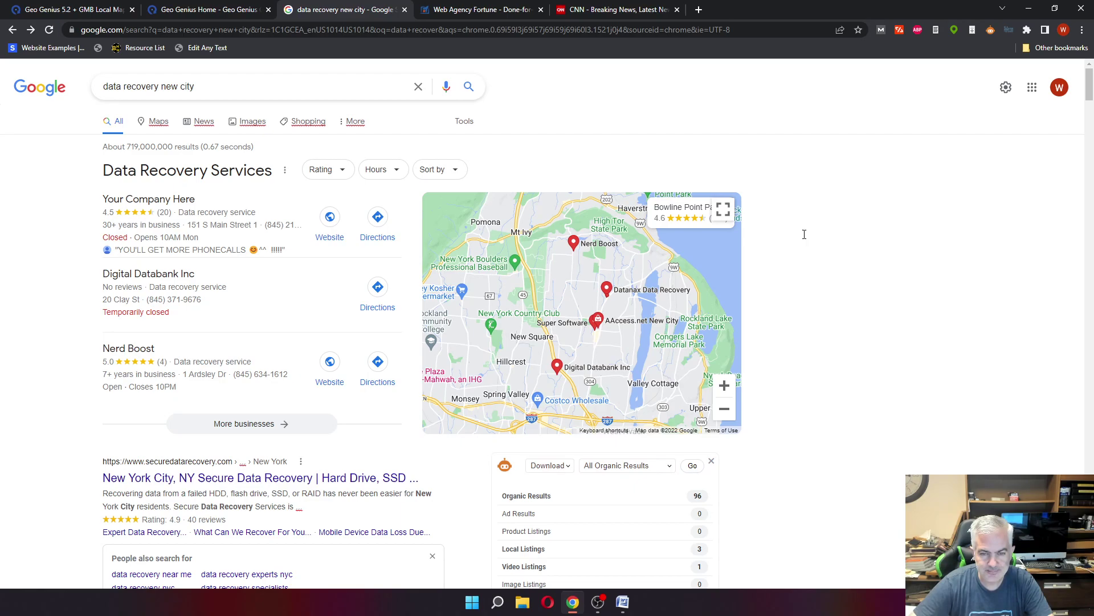
- Copy the Edit Any Text bookmark's contentEditable script into a new bookmark on the bookmarks bar
right_click(207, 49)
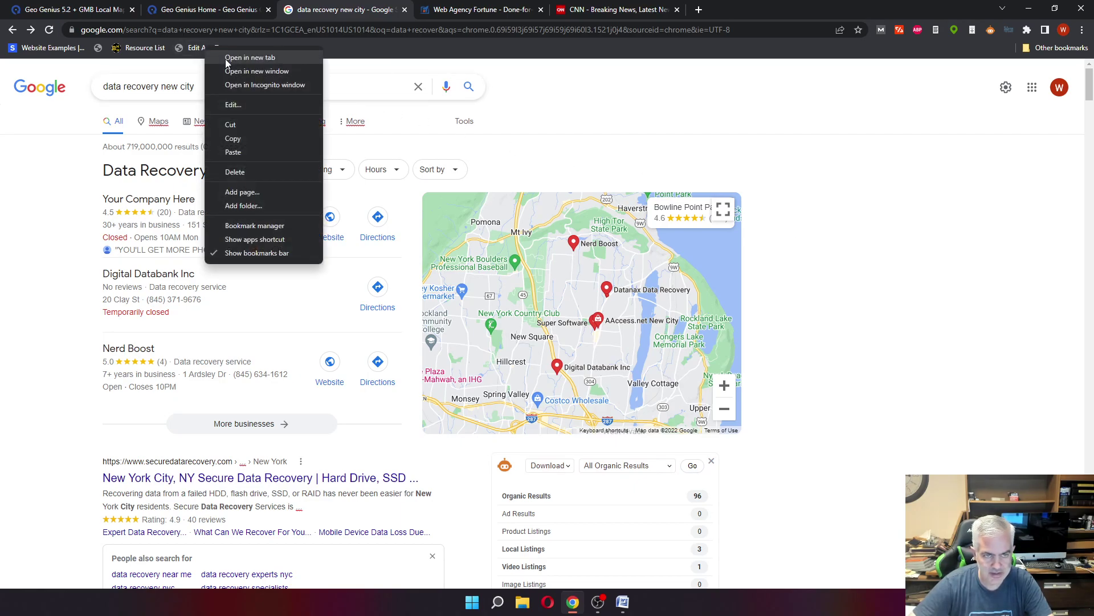
left_click(243, 106)
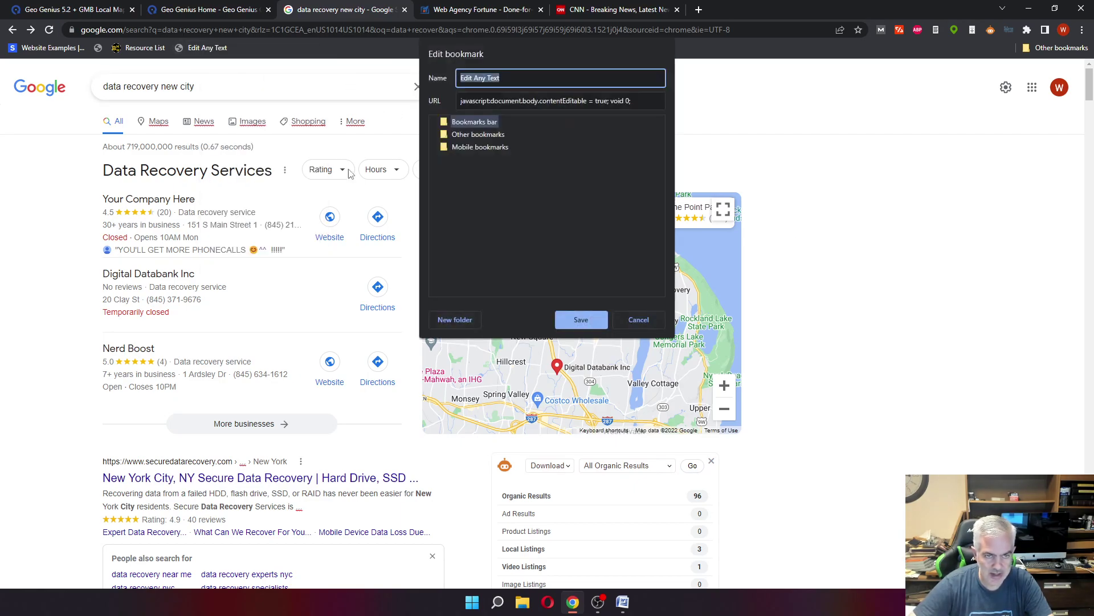
left_click(495, 101)
left_click_drag(629, 101, 433, 98)
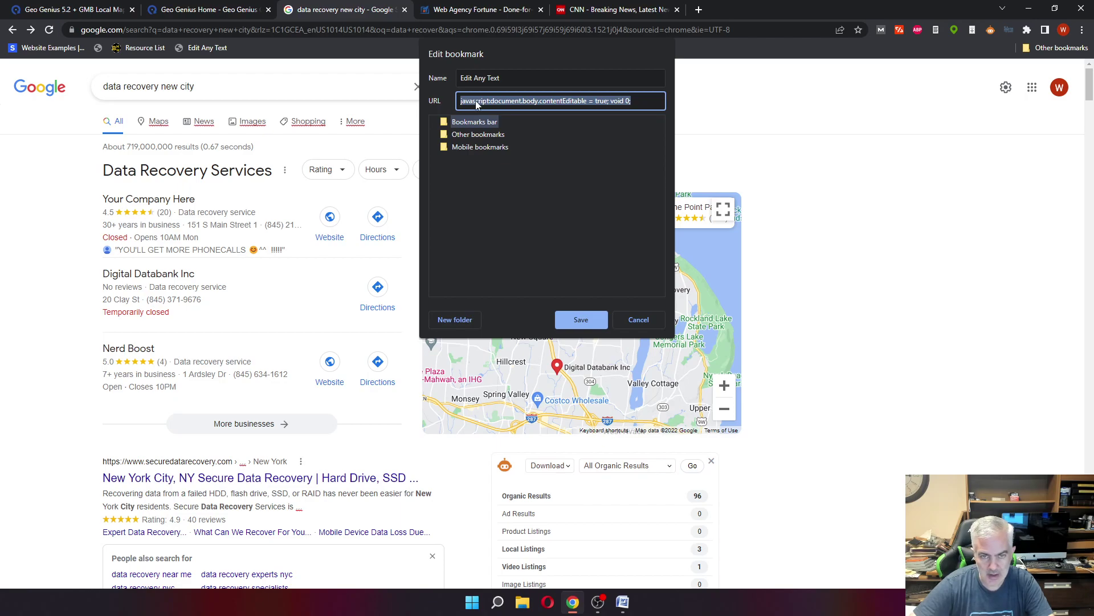
left_click_drag(476, 103, 293, 50)
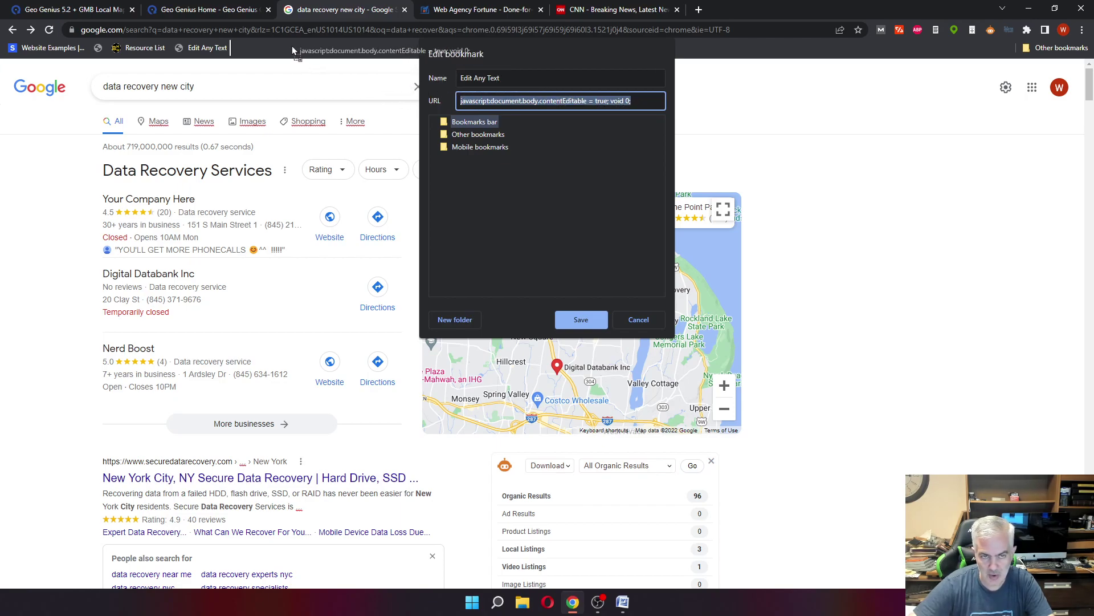
left_click_drag(292, 50, 292, 51)
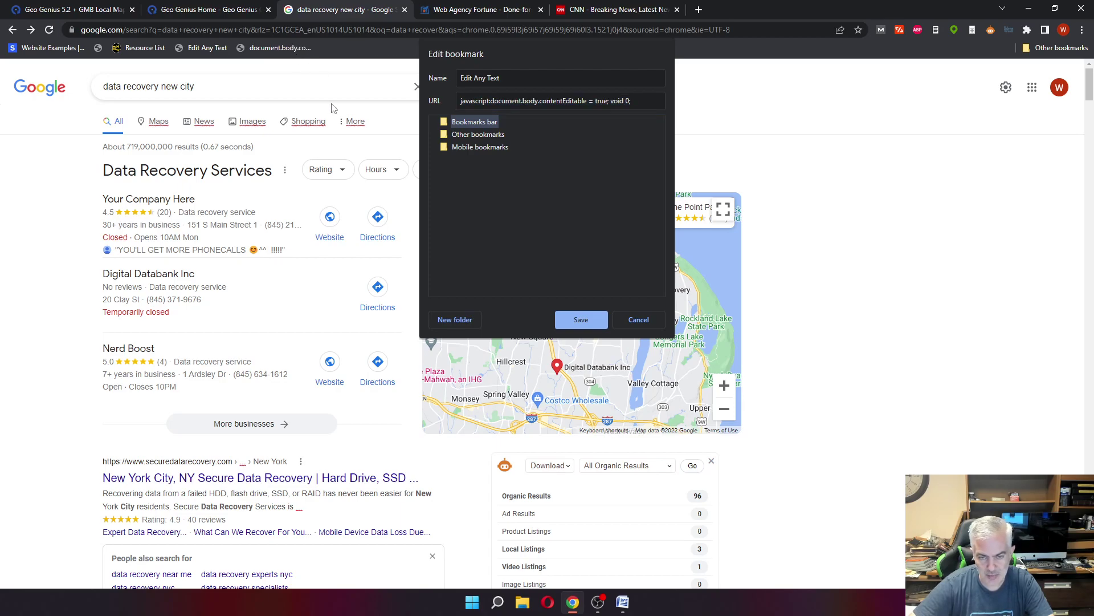
- Close the original bookmark dialog and rename the new document.body bookmark to 'EDIT 2'
left_click(655, 317)
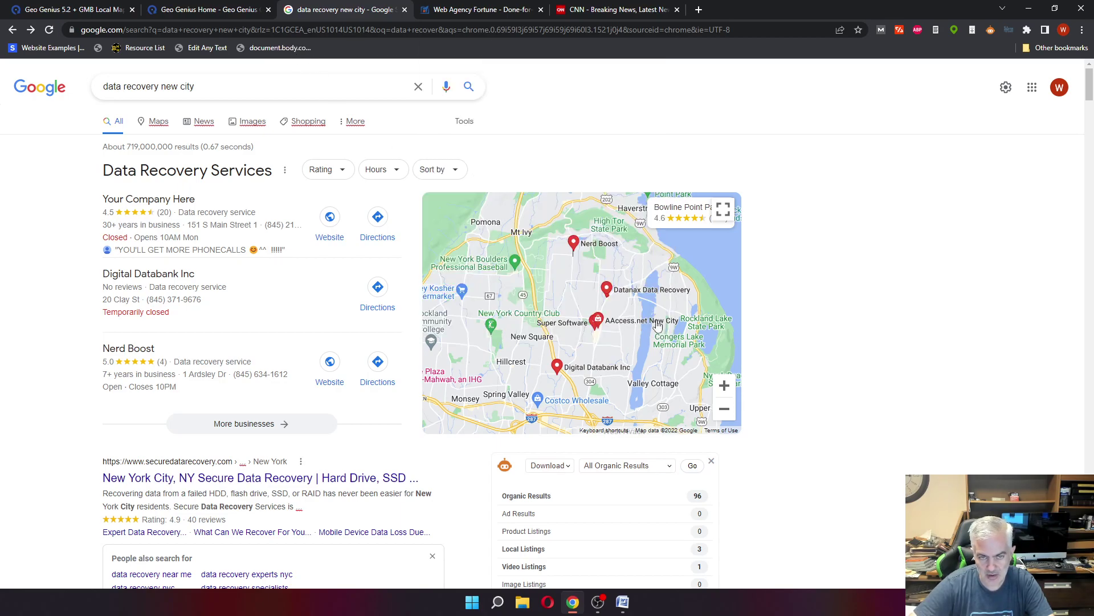
right_click(289, 49)
left_click(338, 109)
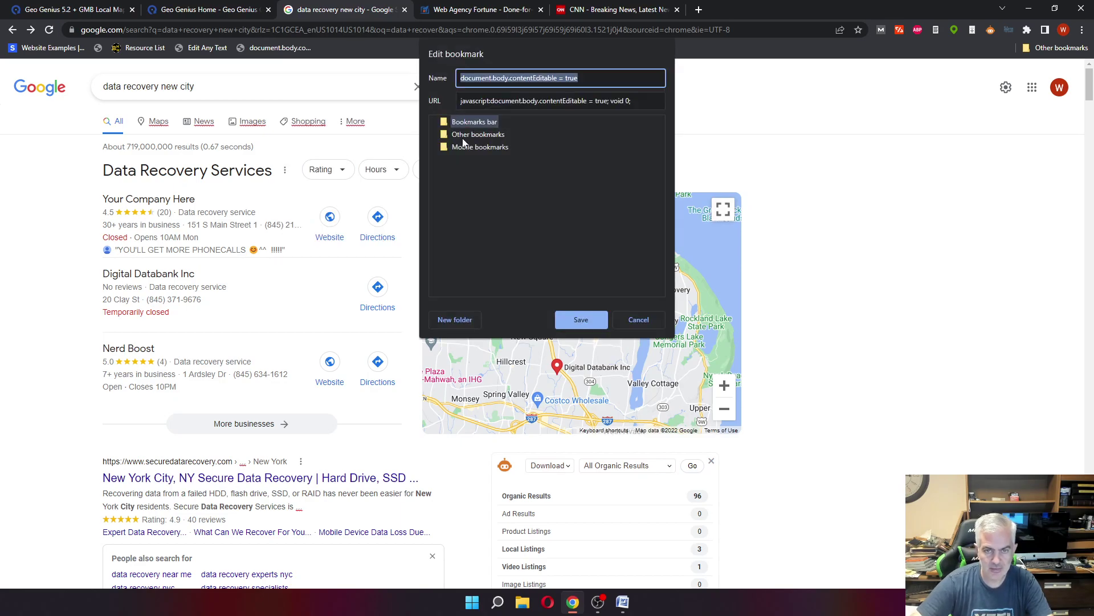
type("edit 2")
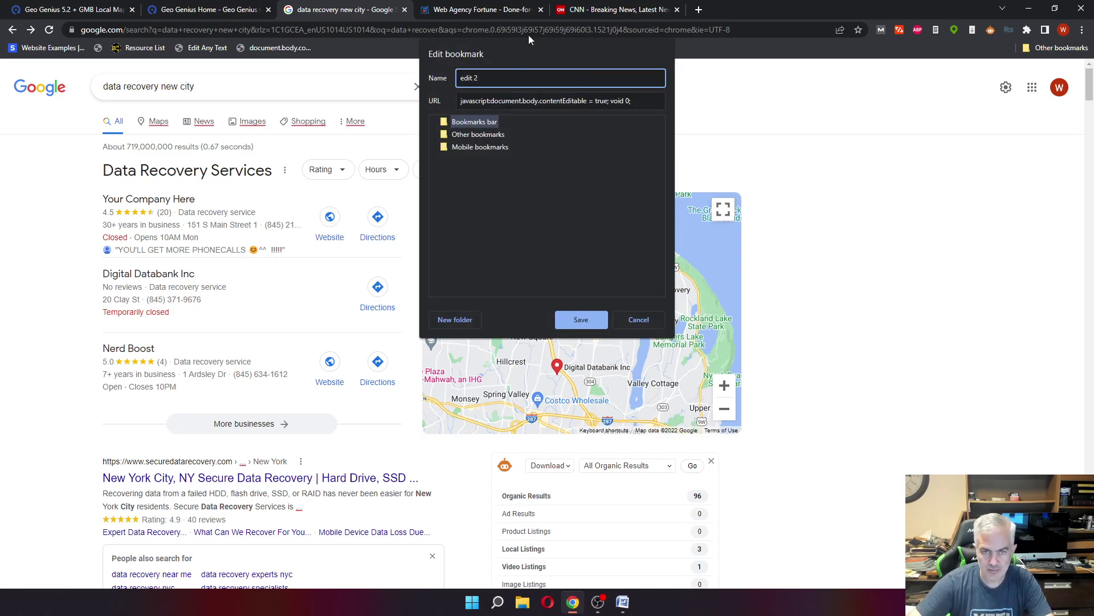
key("ctrl+a")
type("EDIT")
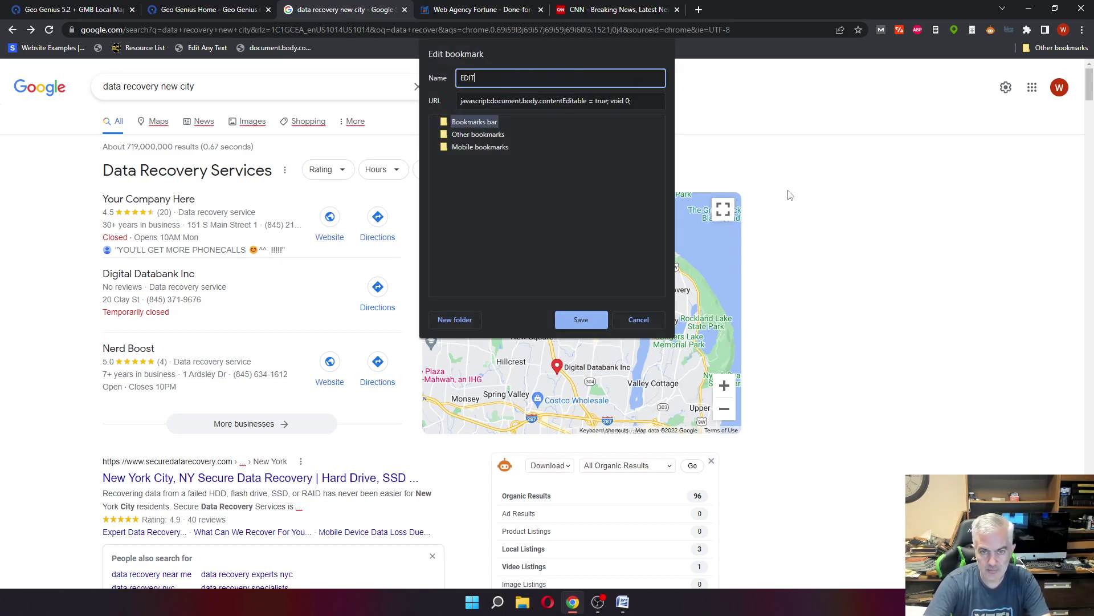
type(" 2")
key("Return")
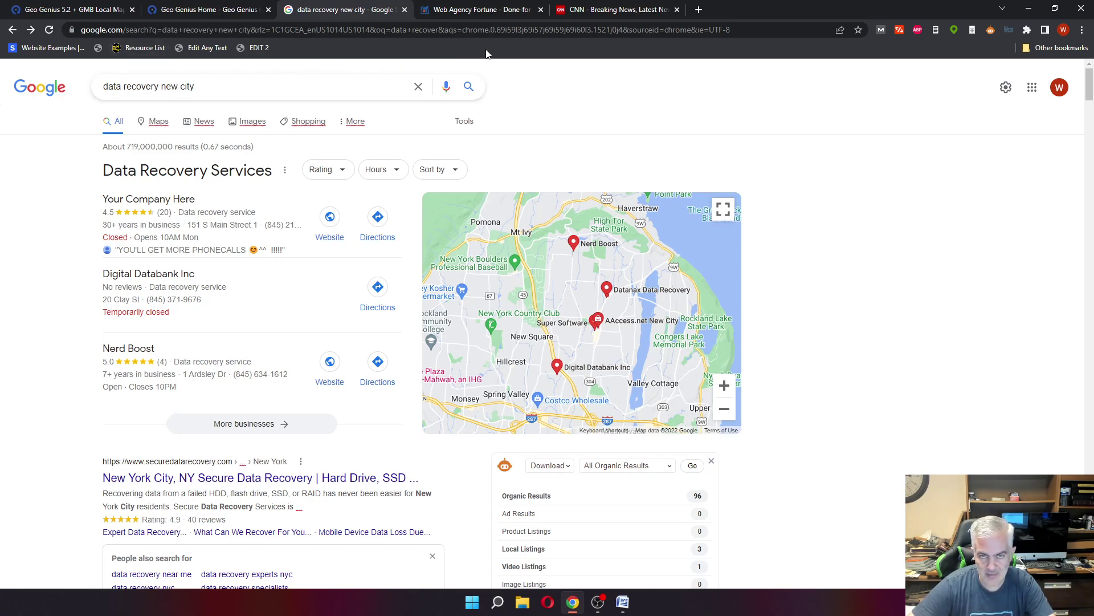
- On Web Agency Fortune, use the EDIT 2 bookmark to change the hero headline's first line to 'test'
left_click(471, 10)
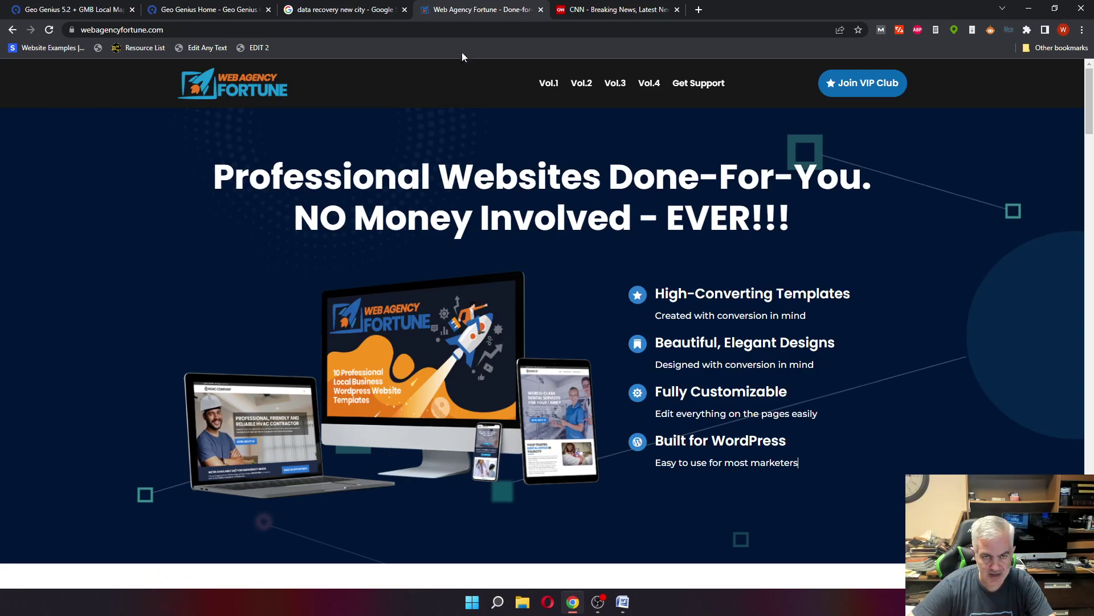
left_click(253, 47)
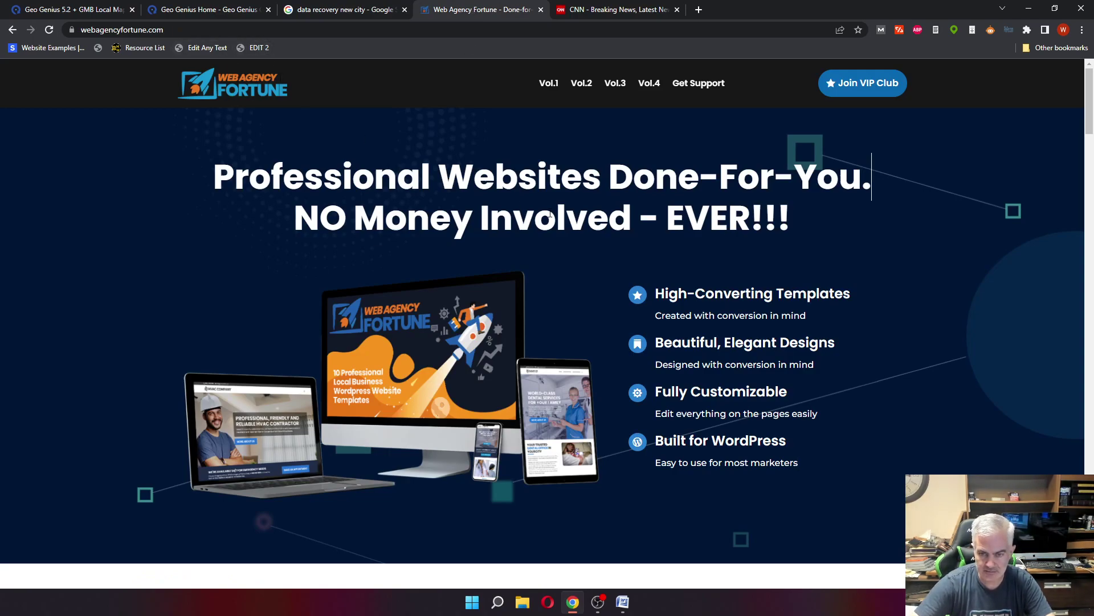
key("Home")
type("test")
key("shift+End")
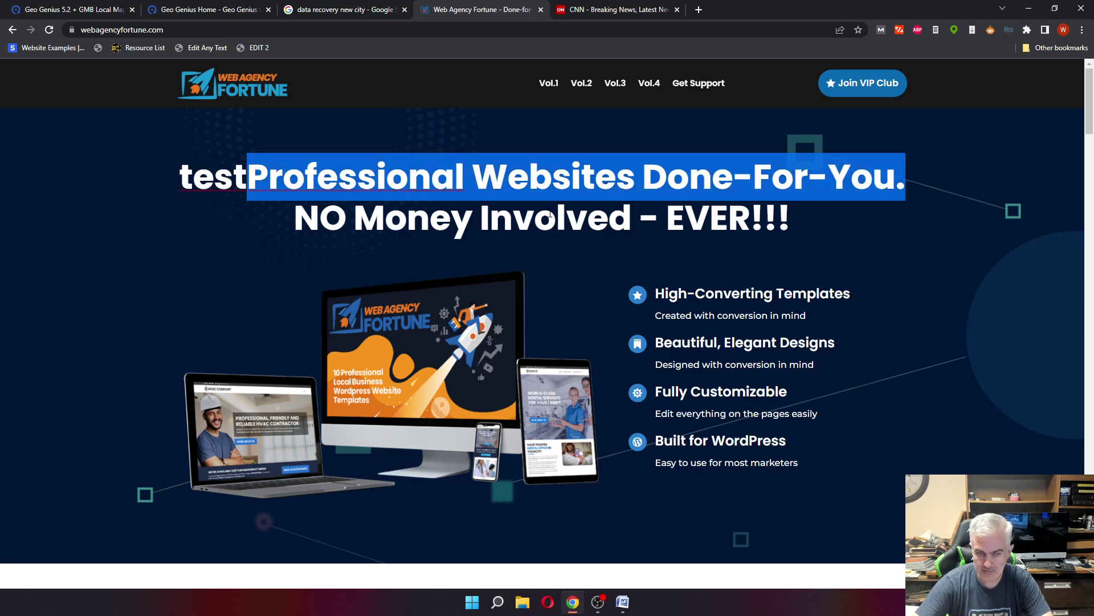
key("Home")
key("shift+End")
type("te")
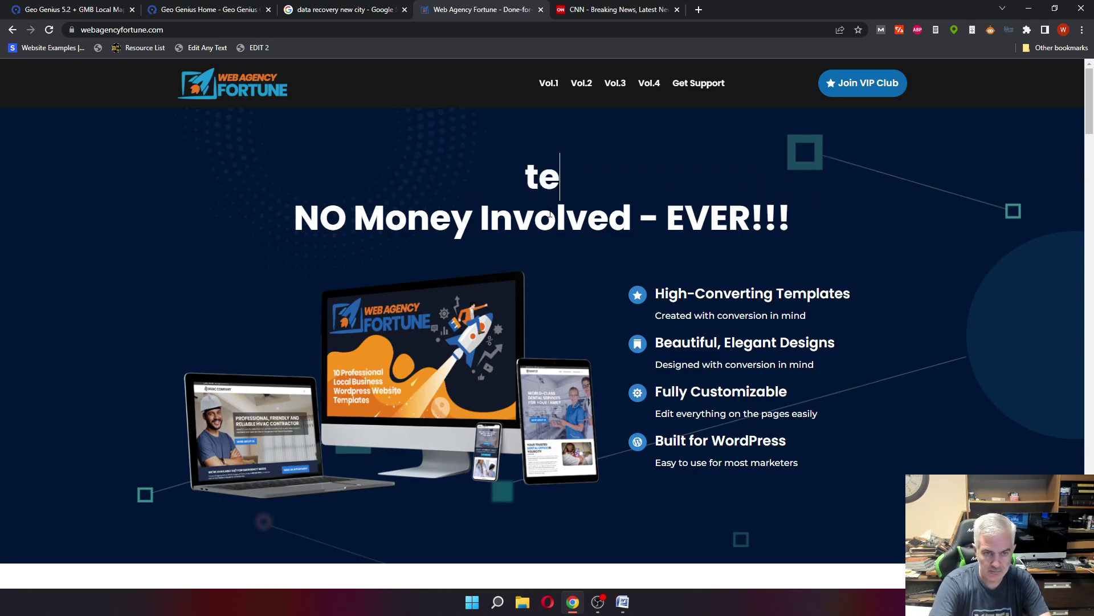
type("t")
key("BackSpace")
type("S")
key("BackSpace")
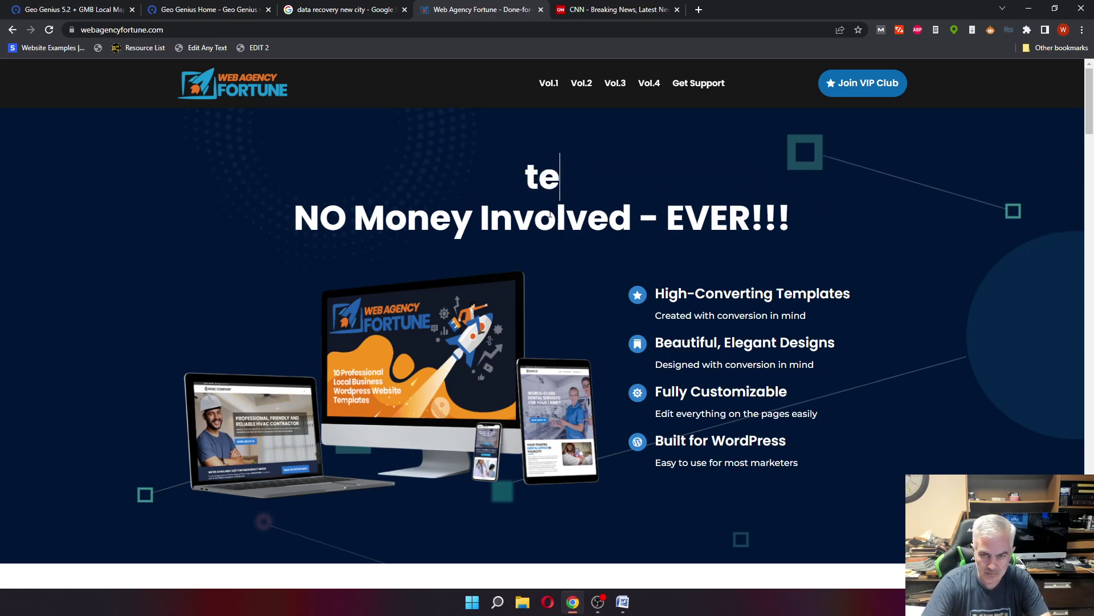
type("st")
left_click(995, 311)
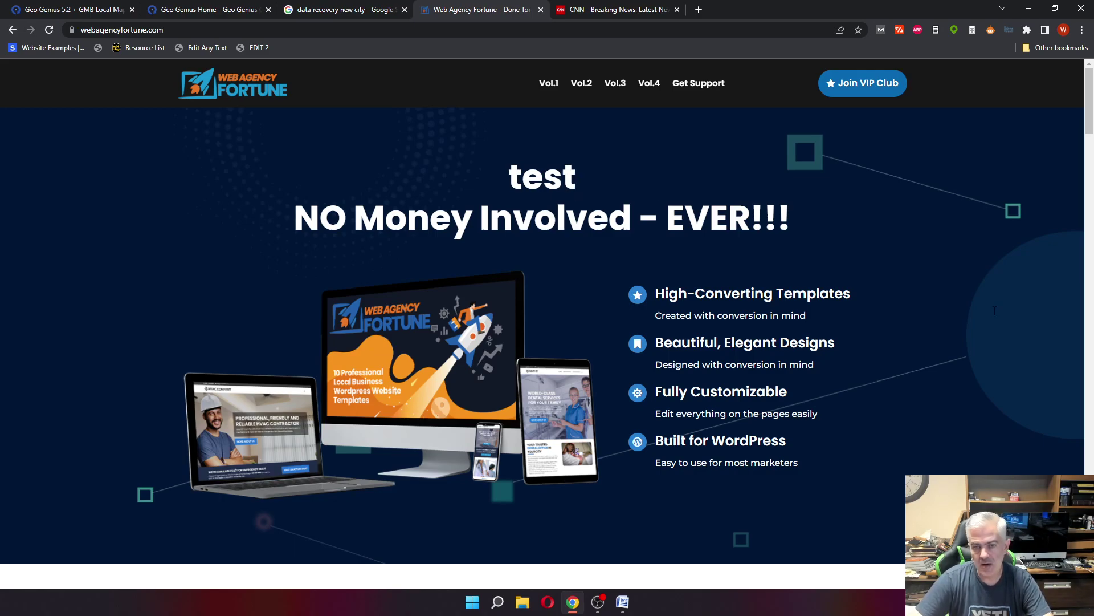